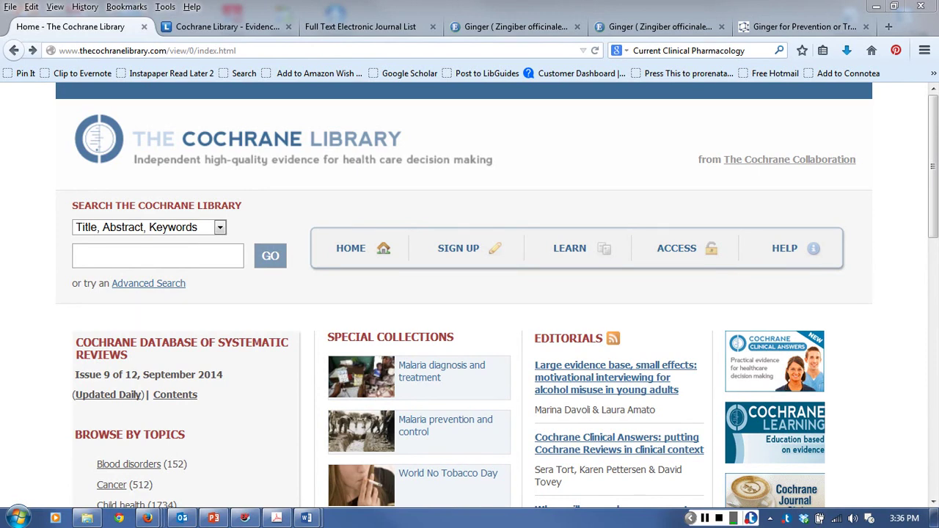
Switch to the Indiana State University library guide's Cochrane Library page
click(227, 26)
Read the guide's Cochrane database descriptions, then return to the Cochrane Library home page
mouse_move(476, 275)
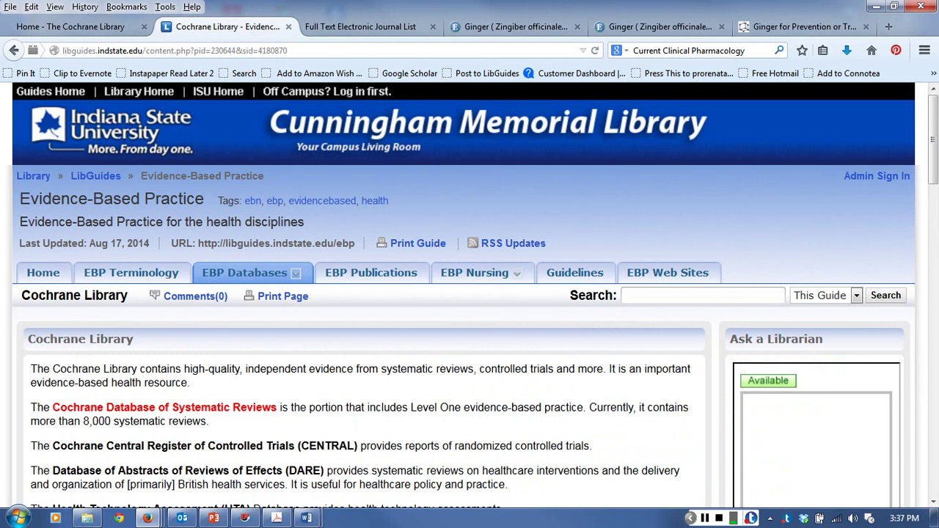
scroll(469, 293, down, 5)
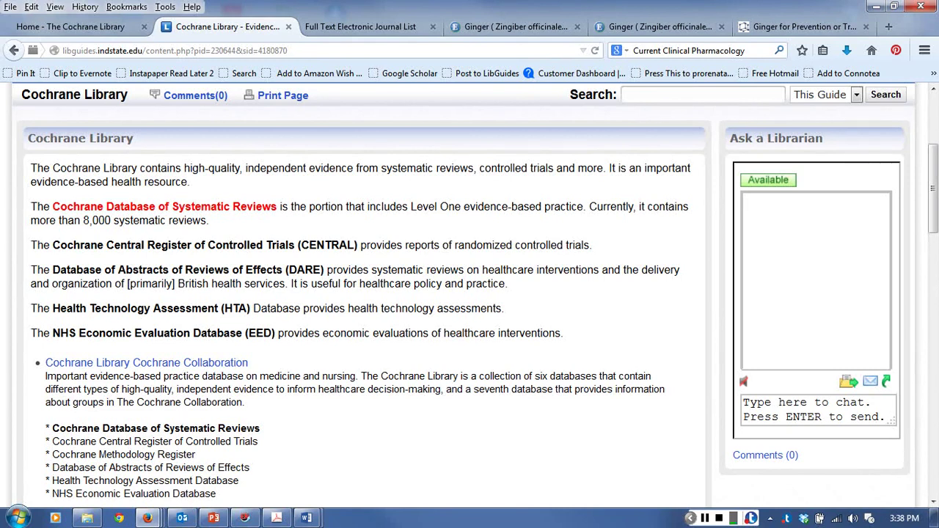
key(ctrl+shift+Tab)
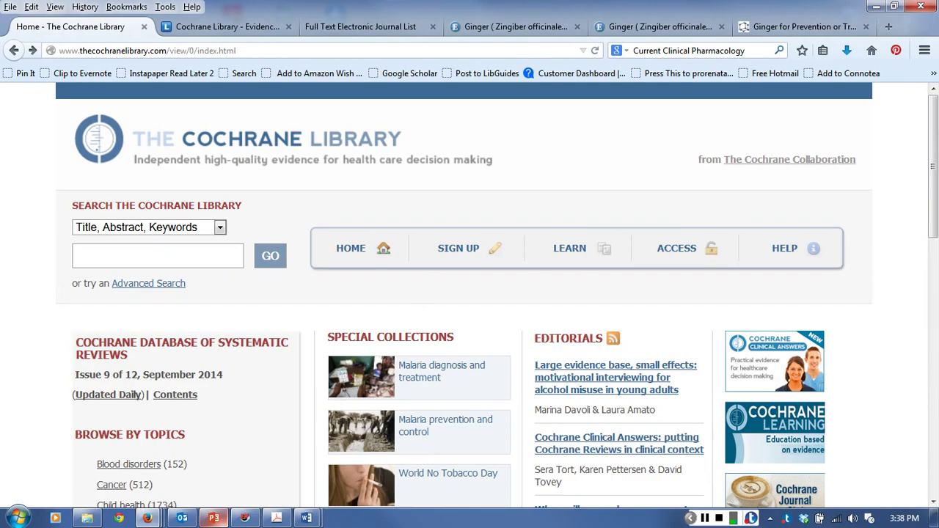
click(213, 518)
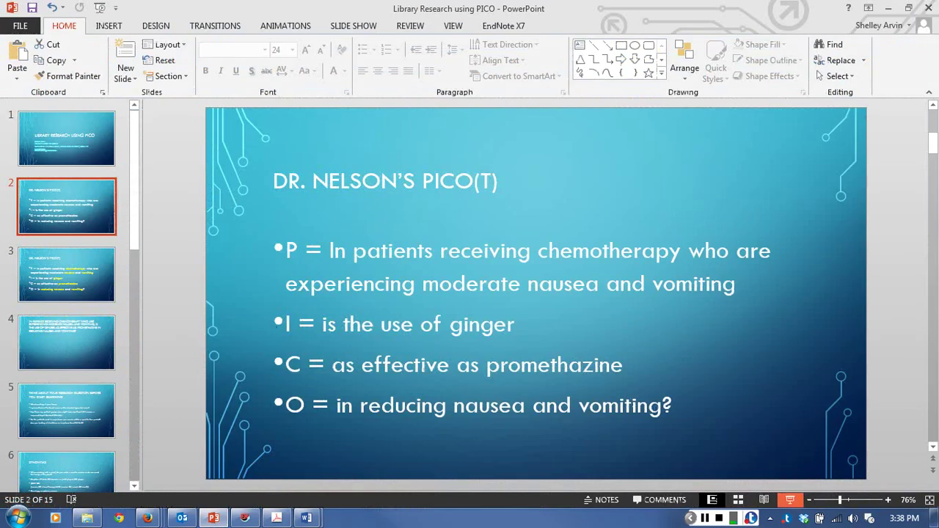
click(790, 499)
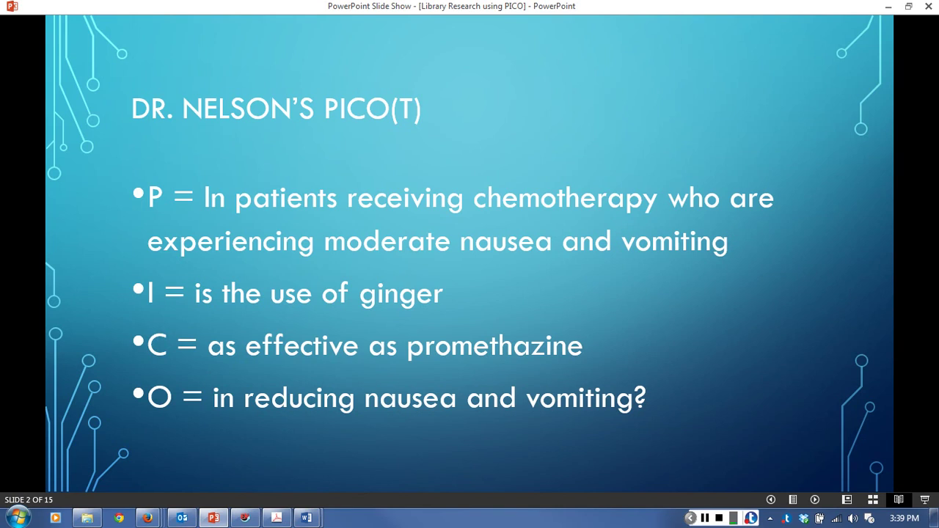
key(Escape)
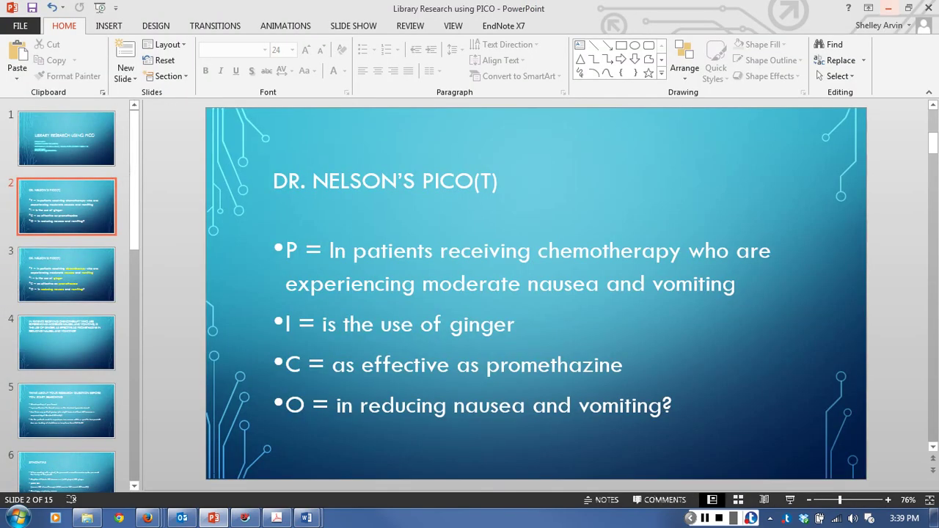
click(888, 7)
Enter 'ginger' in the search box, leaving the field set to Title, Abstract, Keywords
click(130, 253)
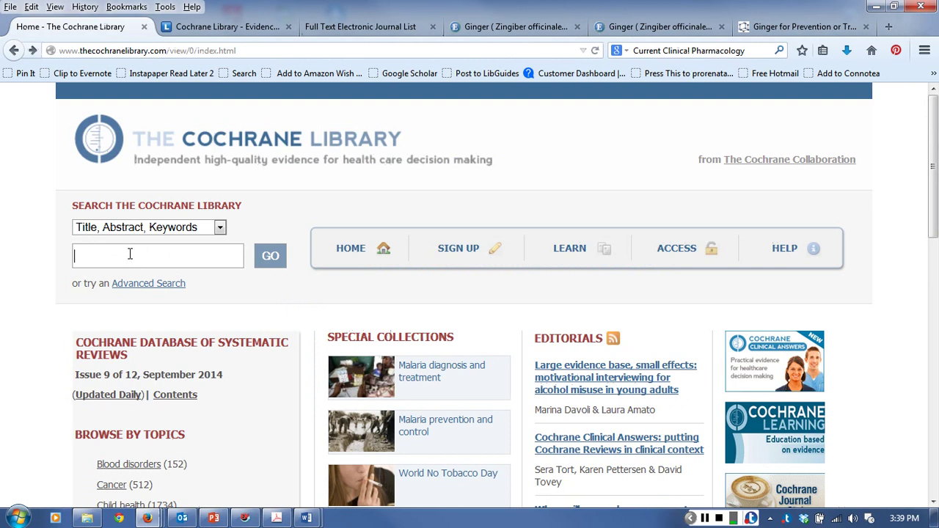
text(ginger)
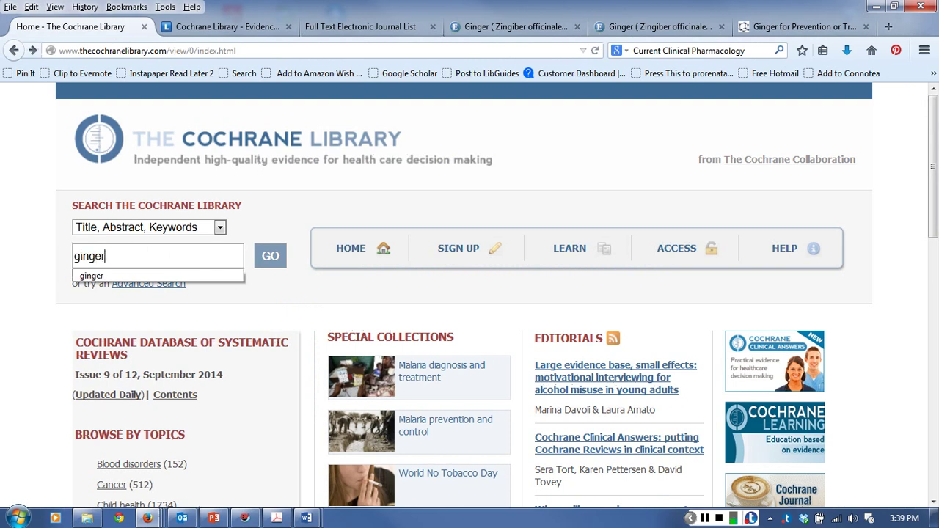
click(119, 227)
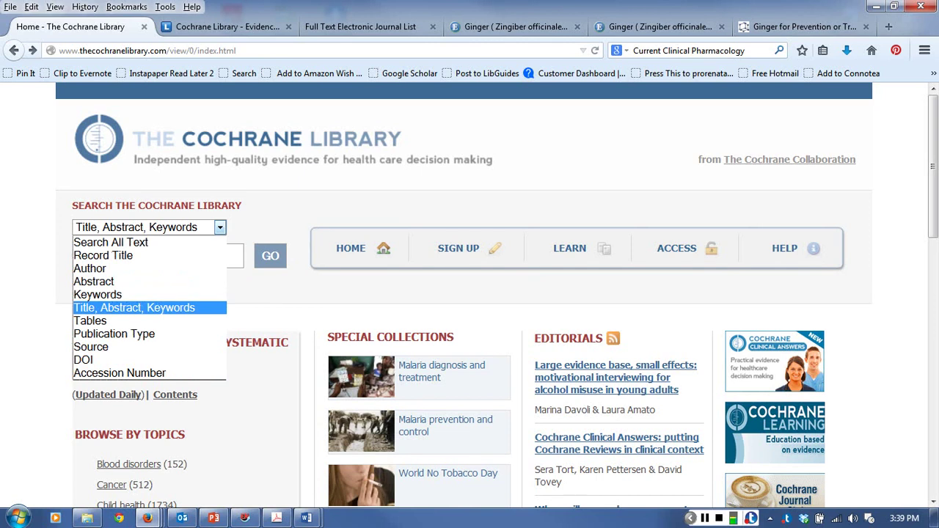
key(Return)
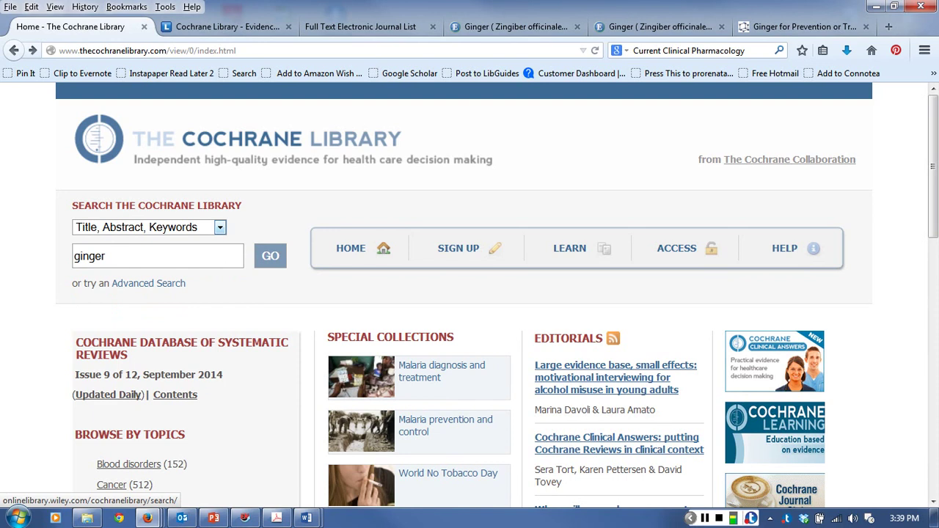
On the advanced search page, enter 'ginger' with the field left as Title, Abstract, Keywords
click(148, 284)
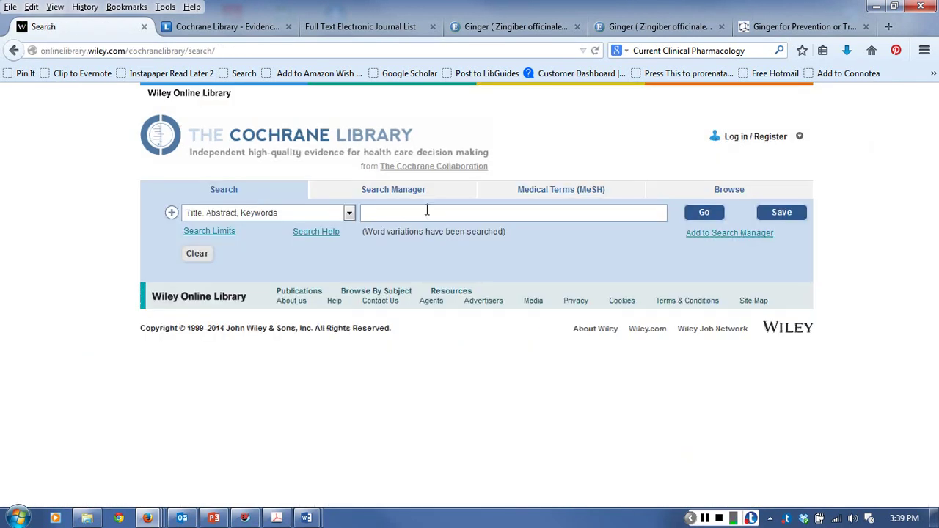
click(425, 211)
text(ginger)
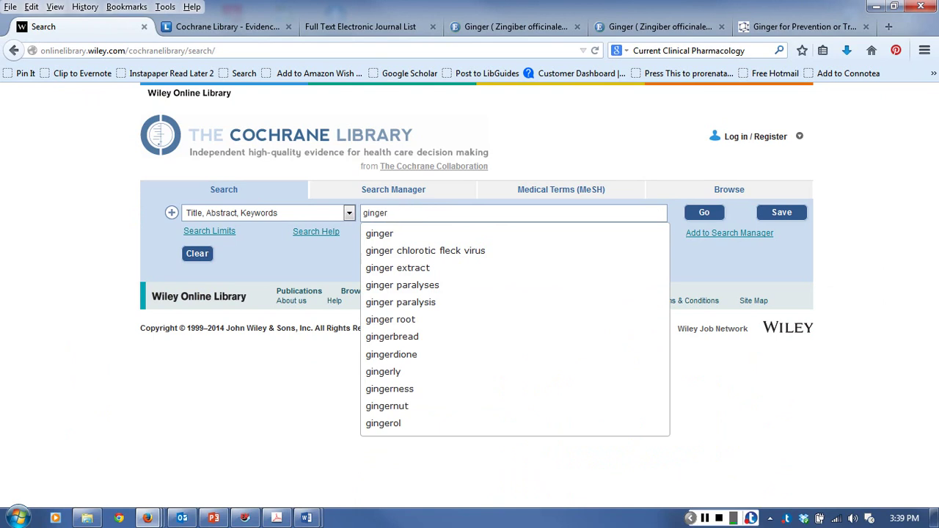
key(shift+Tab)
key(alt+Down)
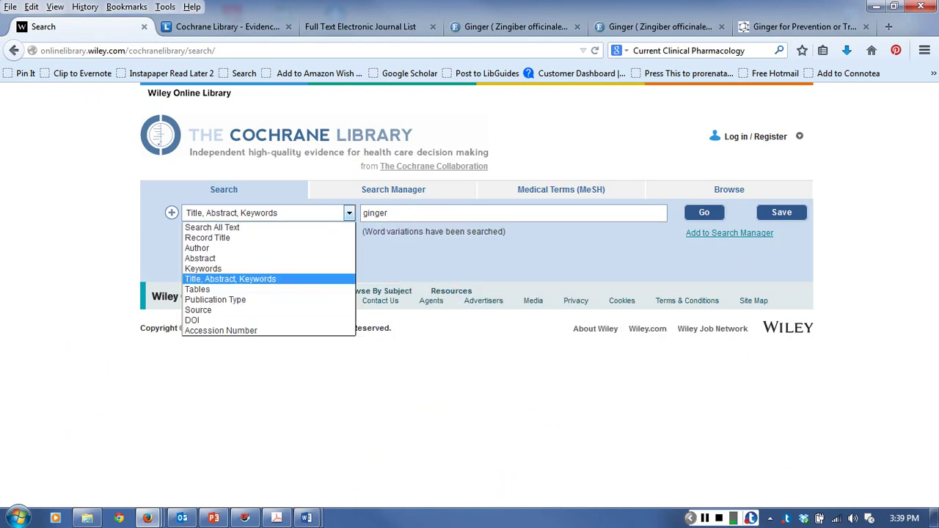
key(Escape)
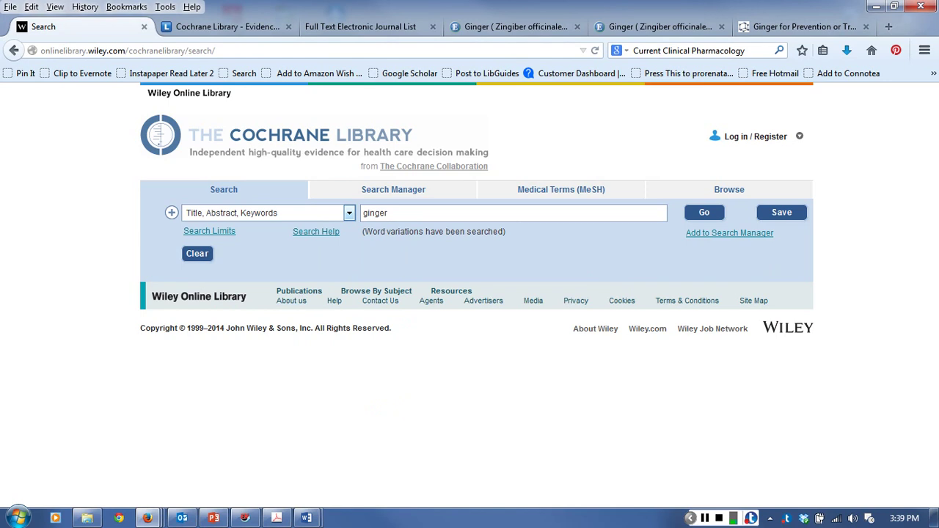
Add a second AND line with 'chemo', then add and remove a third and fourth line
key(shift+Tab)
key(Return)
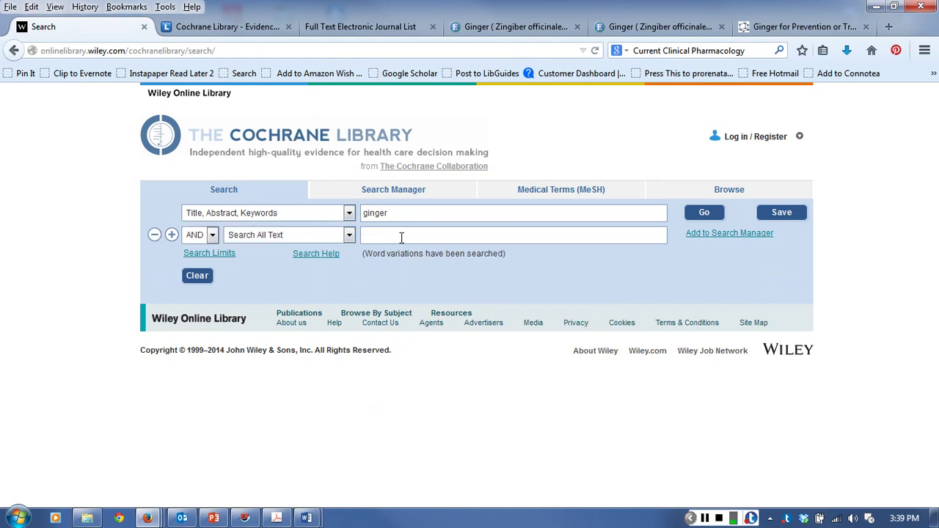
click(401, 237)
text(chemo)
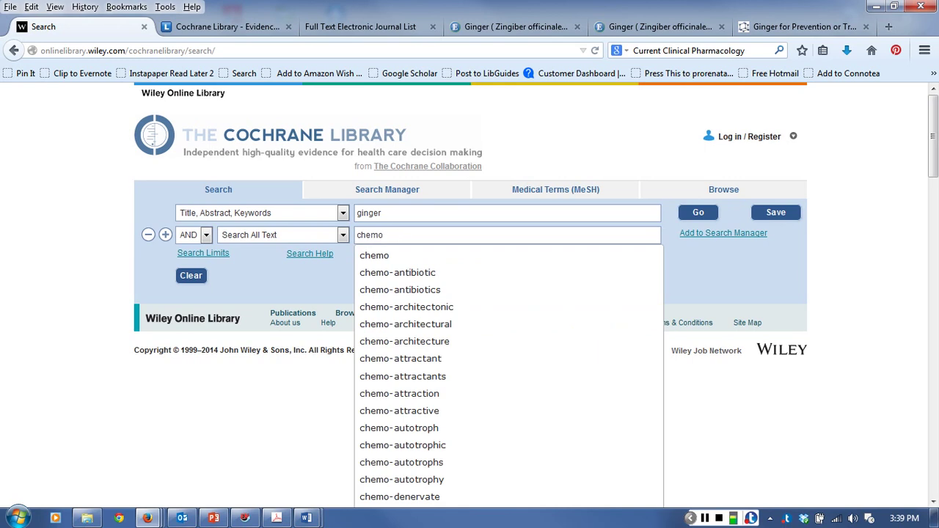
key(Return)
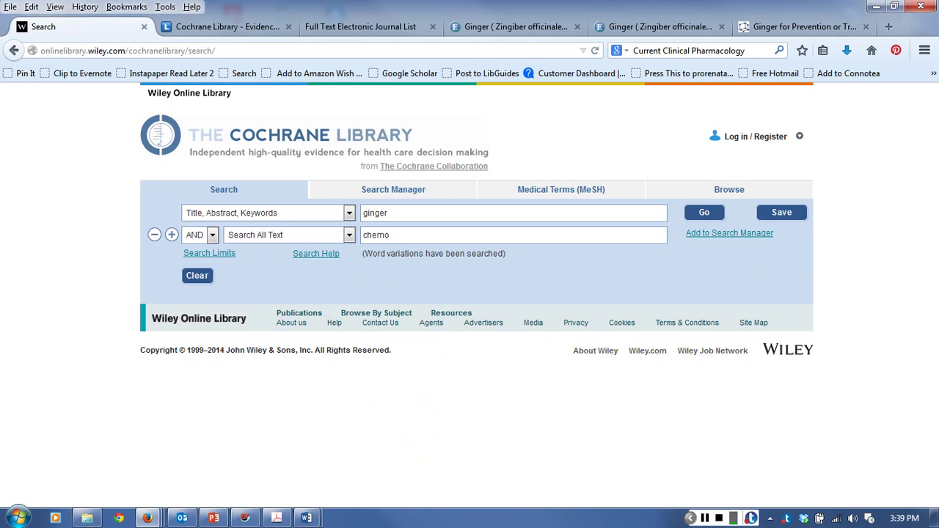
click(171, 235)
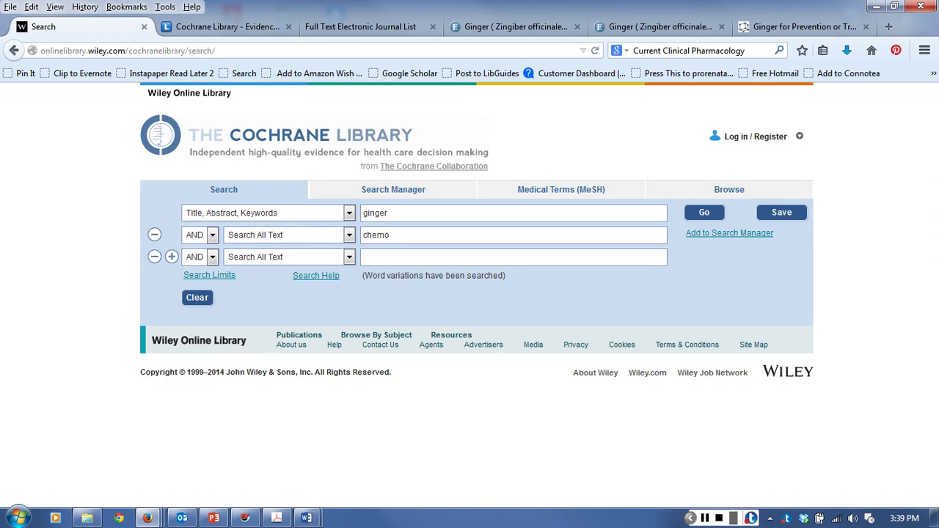
click(171, 256)
click(154, 279)
click(154, 256)
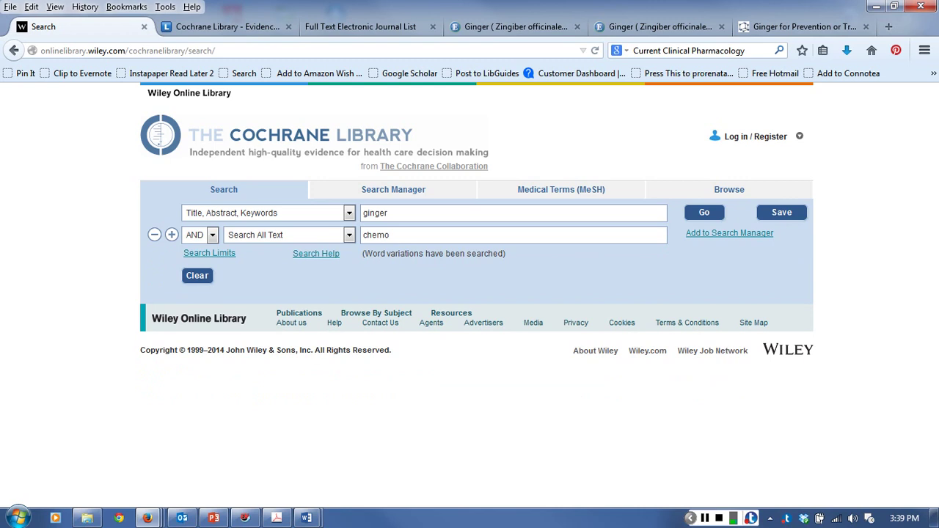
Clear 'chemo' and run the ginger search, returning 210 results with 2 Cochrane Reviews
drag(389, 237, 309, 236)
key(BackSpace)
key(Return)
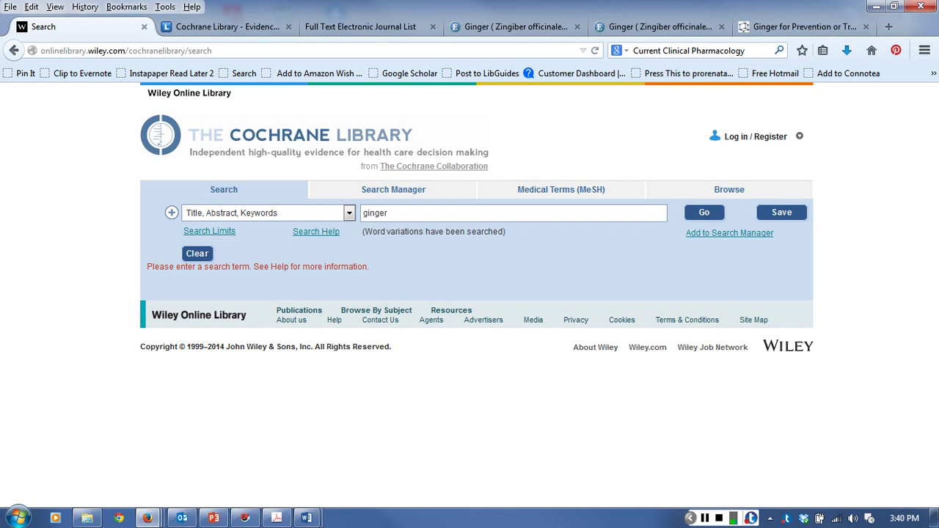
key(Return)
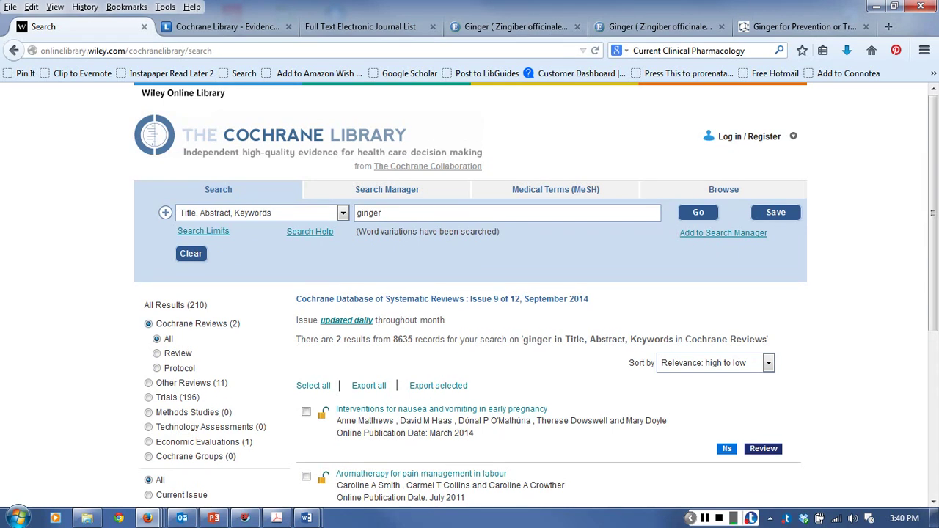
scroll(469, 293, down, 2)
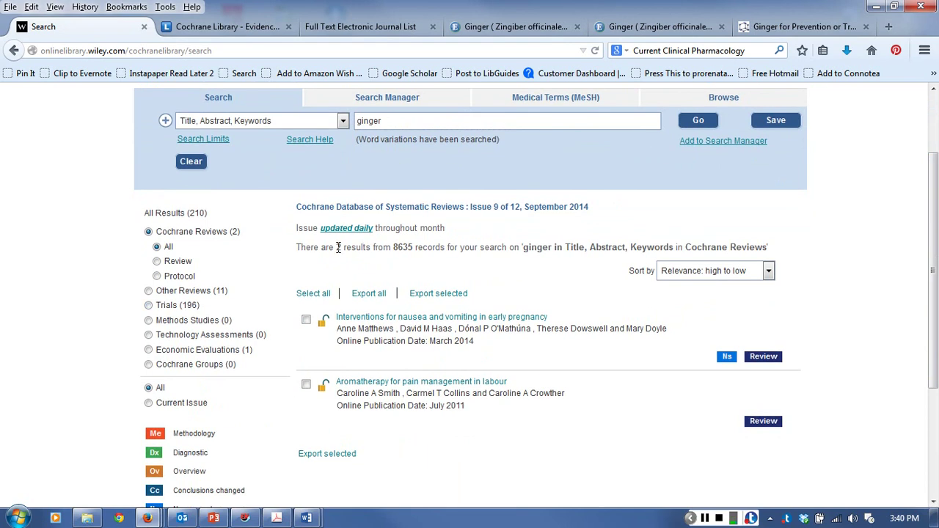
drag(336, 247, 346, 247)
double_click(402, 247)
click(402, 247)
click(156, 261)
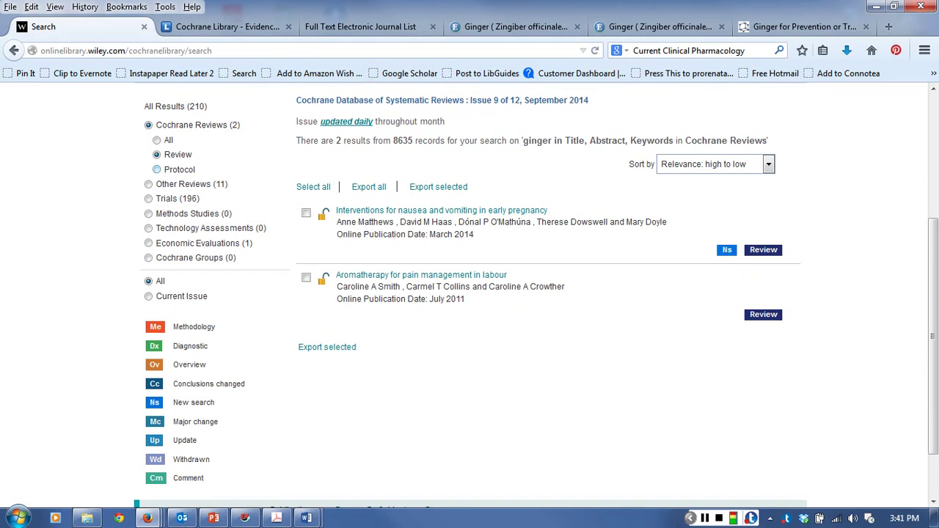
click(156, 169)
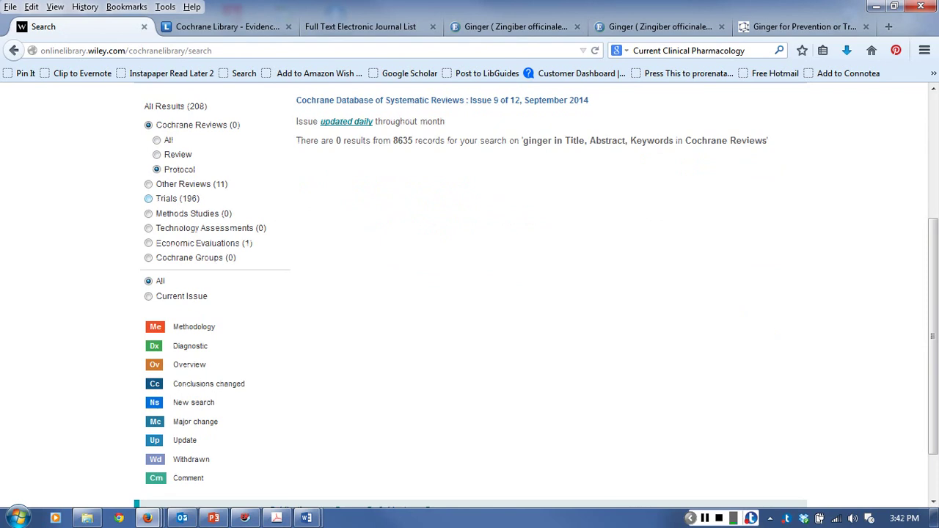
click(156, 140)
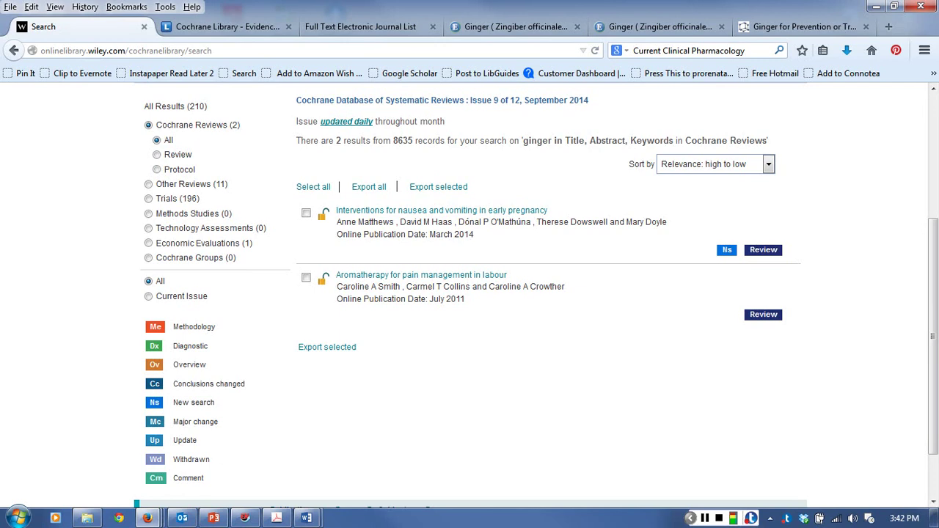
List the 2 ginger Cochrane Reviews: early-pregnancy nausea and vomiting, and aromatherapy for labour pain
triple_click(193, 402)
mouse_move(727, 250)
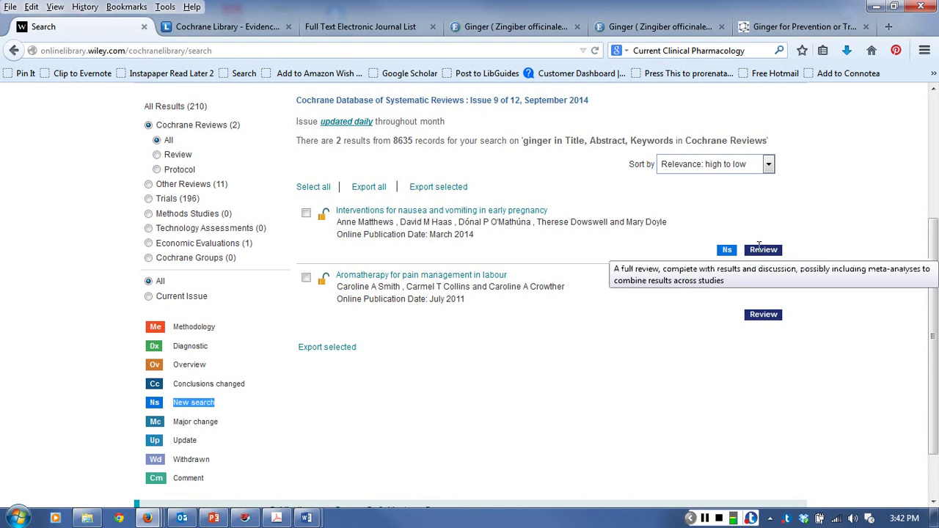
mouse_move(765, 315)
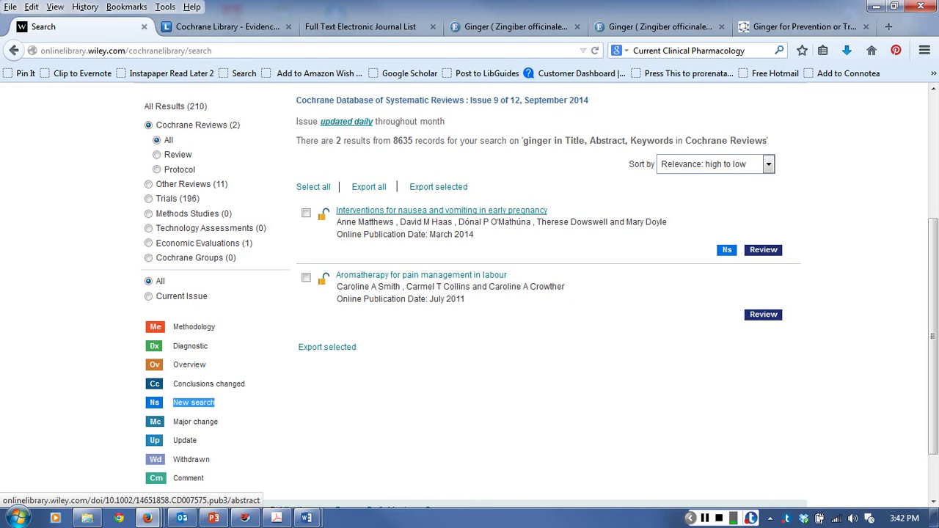
Open the 'Interventions for nausea and vomiting in early pregnancy' review and scroll to its Abstract
click(441, 211)
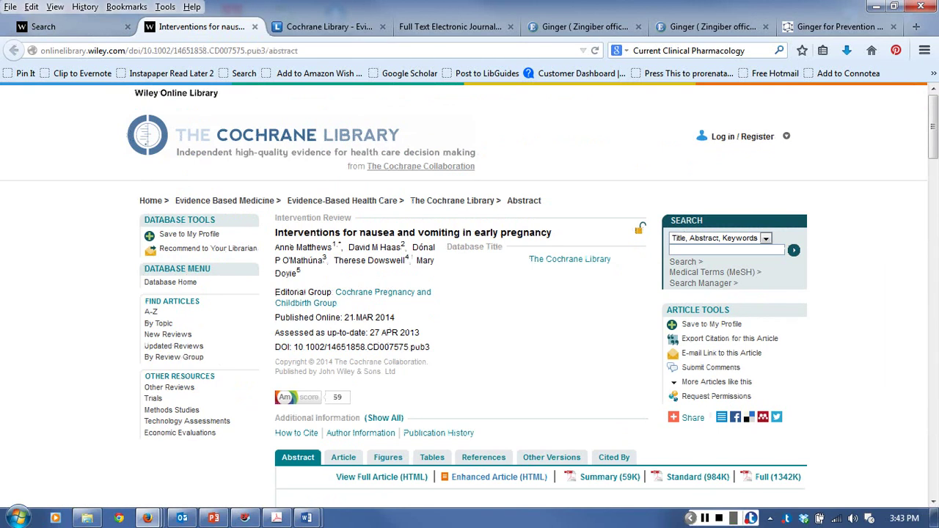
scroll(469, 293, down, 2)
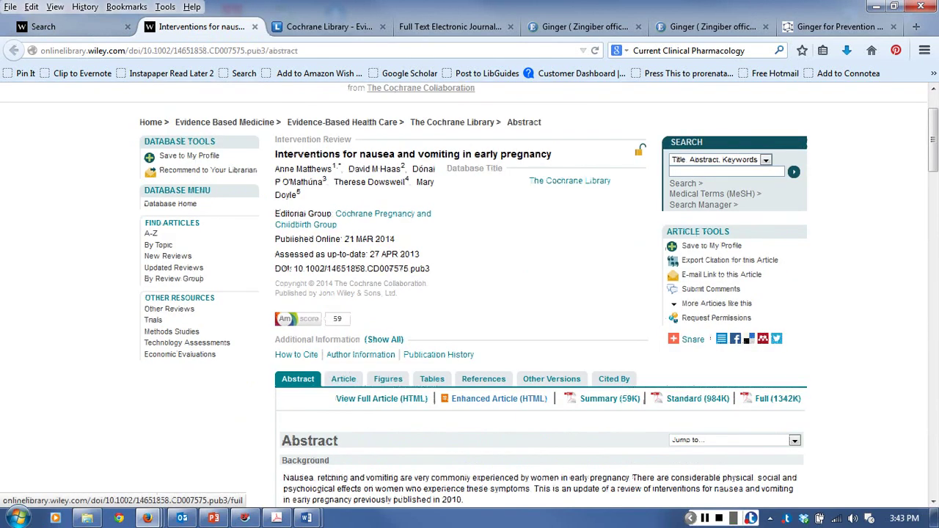
scroll(343, 382, down, 3)
scroll(344, 381, up, 3)
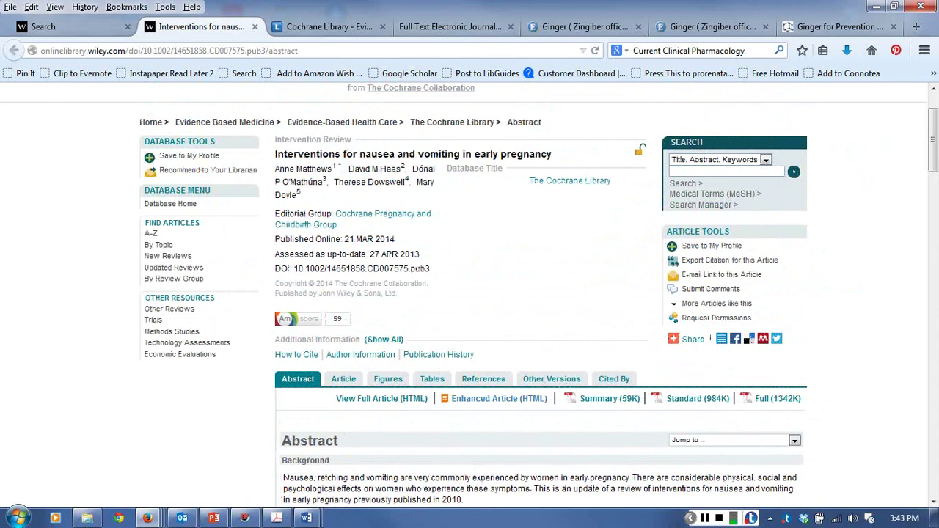
scroll(469, 294, down, 1)
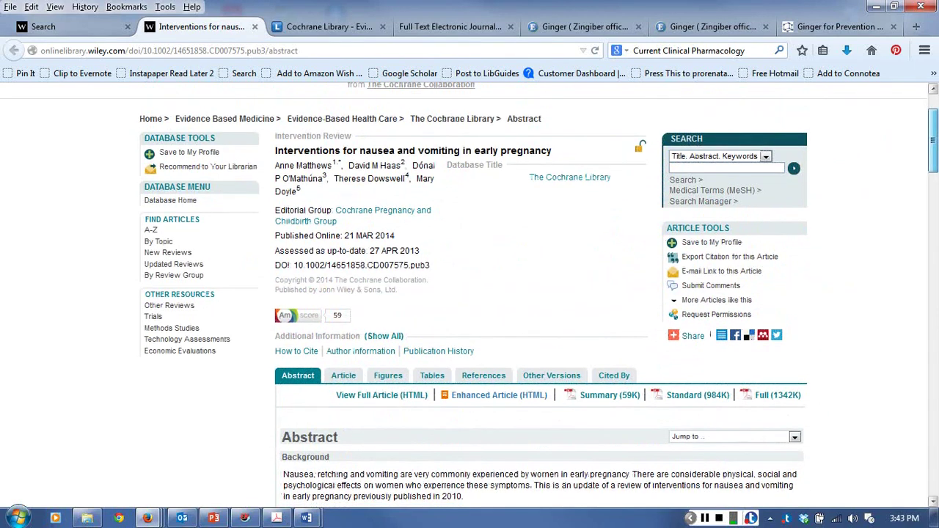
scroll(470, 293, down, 5)
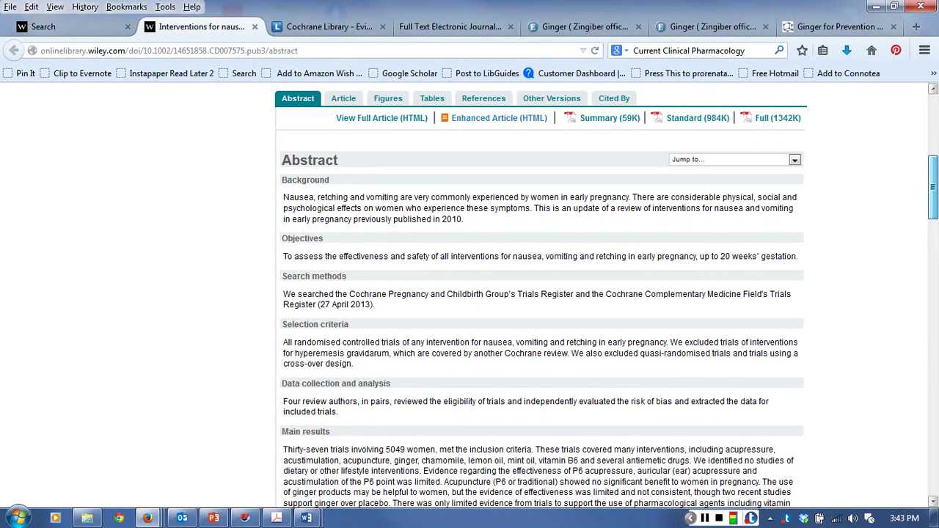
In Authors' conclusions, select 'is a lack of high-quality evidence to support any particular intervention'
scroll(543, 301, down, 5)
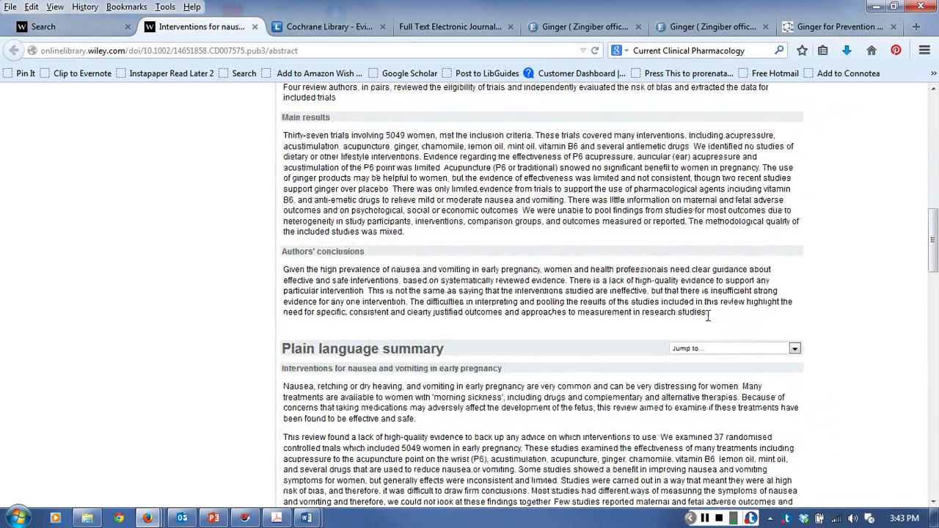
drag(708, 314, 293, 251)
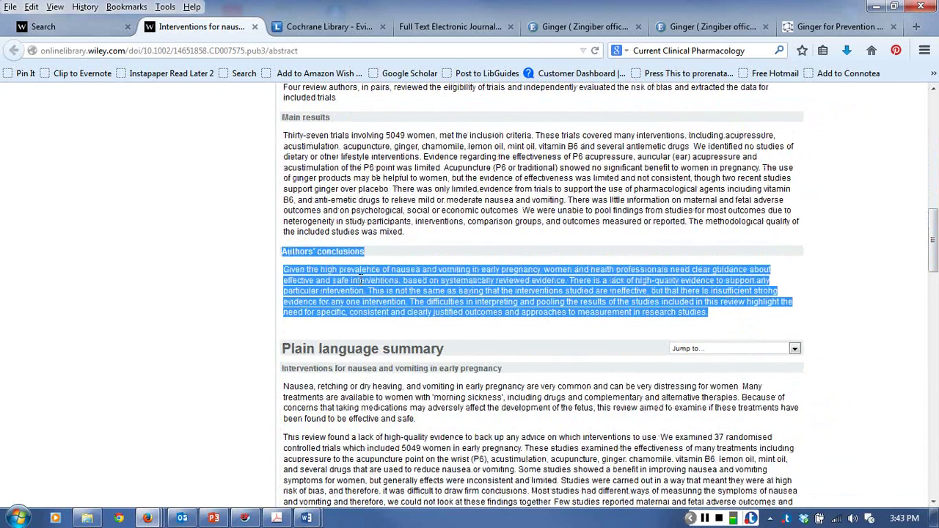
click(360, 280)
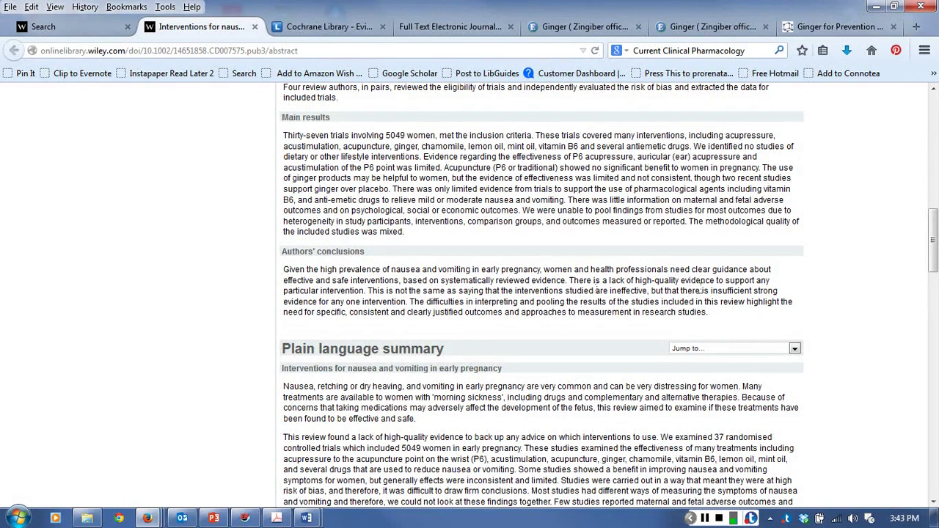
drag(595, 280, 364, 290)
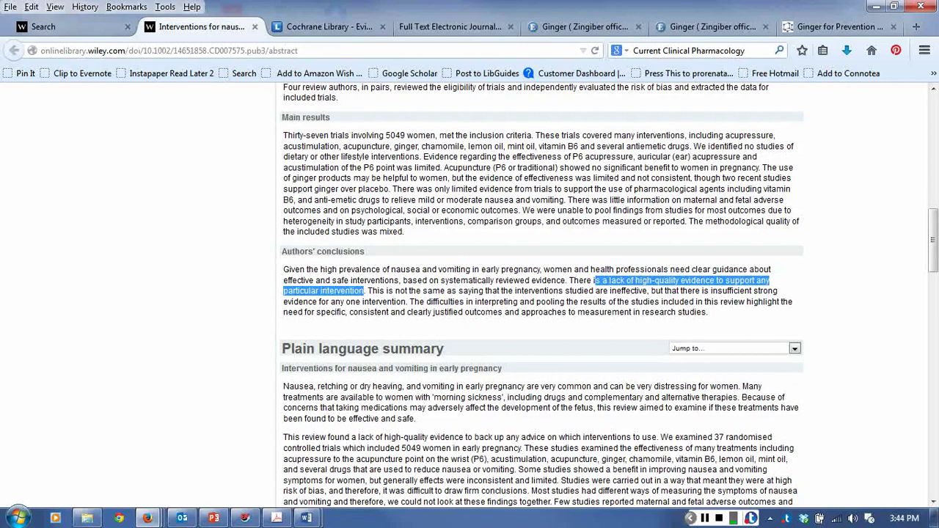
scroll(543, 293, down, 6)
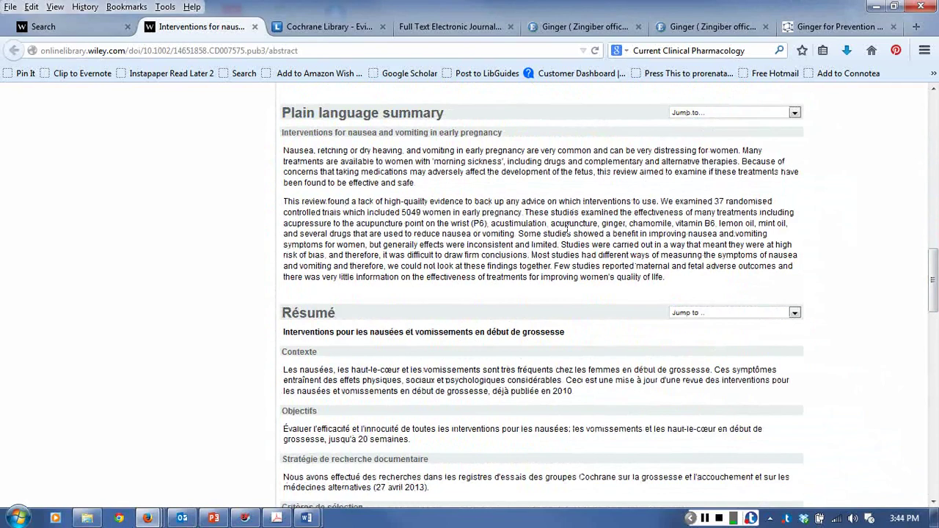
scroll(417, 153, up, 10)
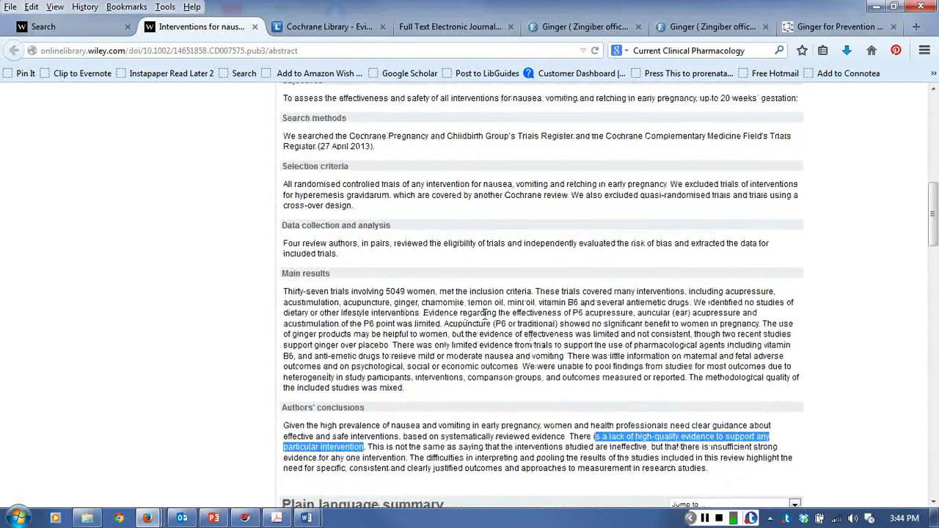
scroll(484, 302, down, 8)
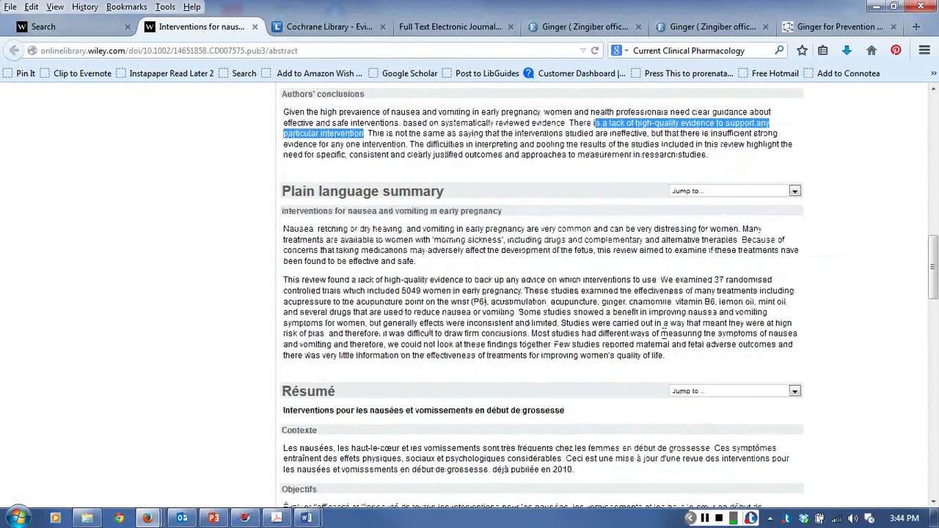
scroll(743, 253, down, 2)
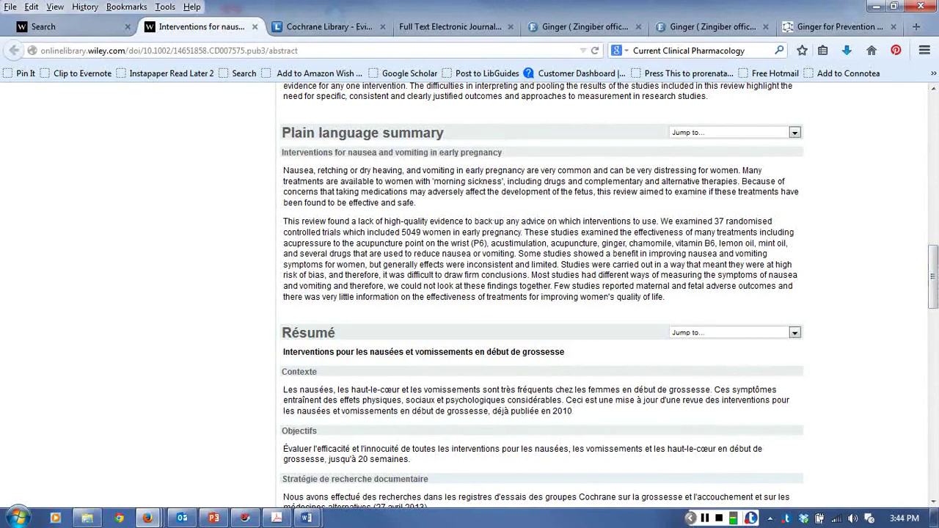
scroll(541, 297, down, 10)
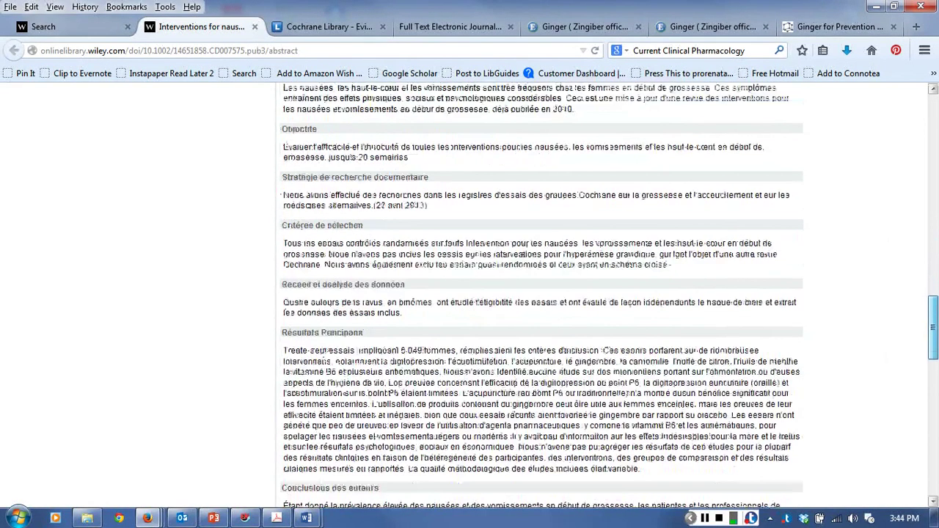
scroll(541, 293, down, 3)
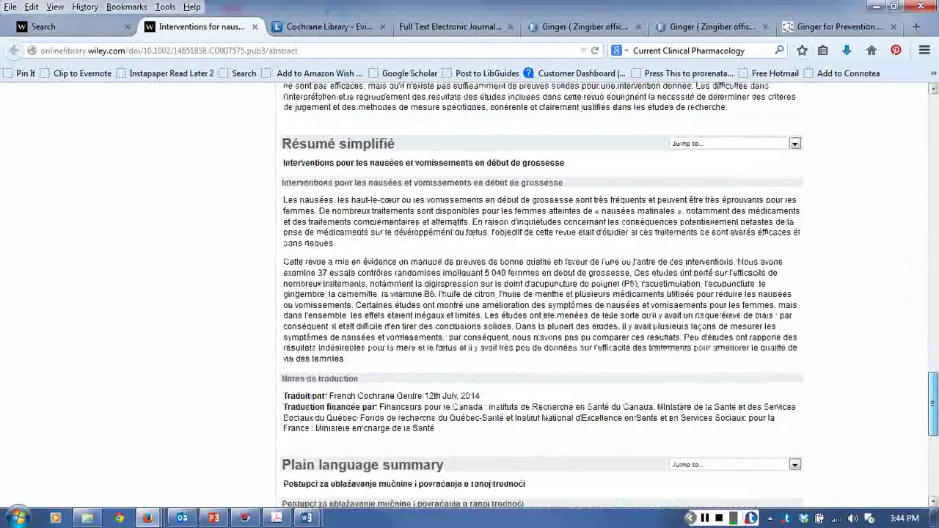
key(Home)
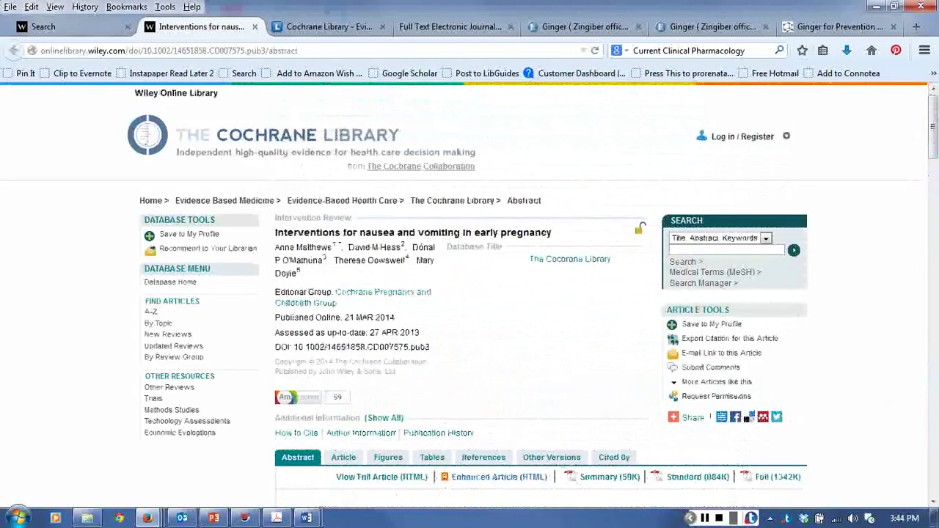
Open the review's full-text Article view and scroll to its Background section
click(344, 457)
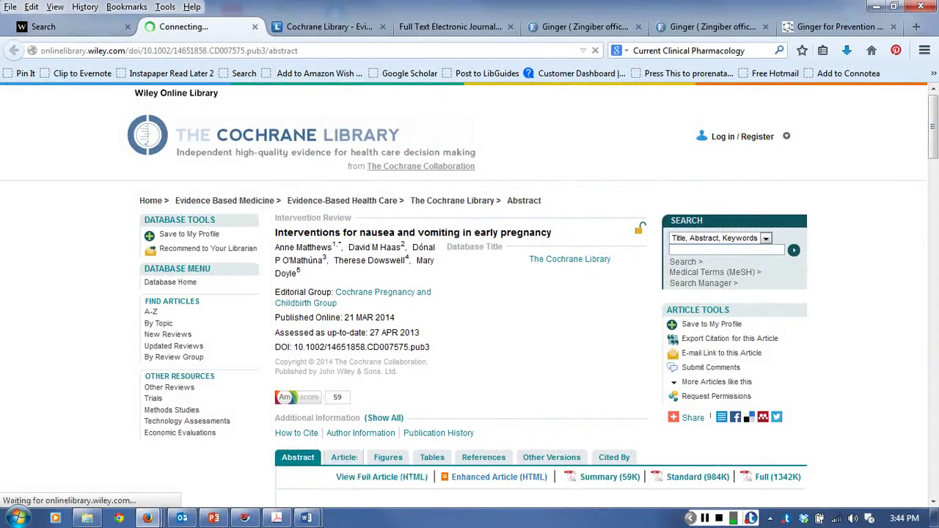
scroll(580, 355, down, 10)
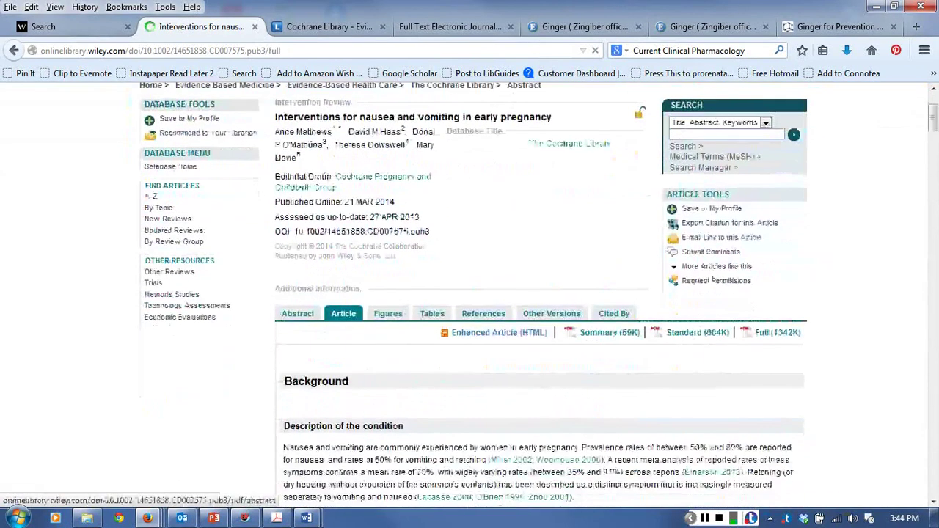
scroll(580, 355, down, 5)
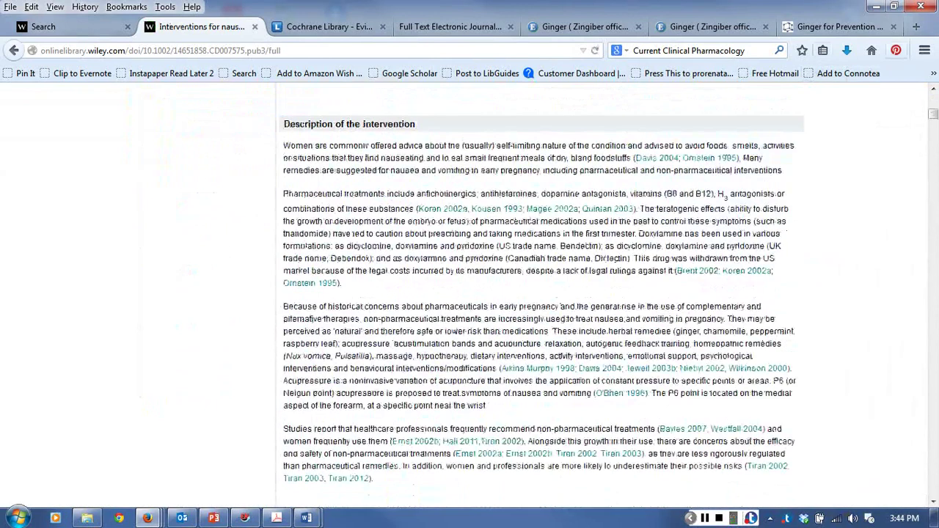
key(Home)
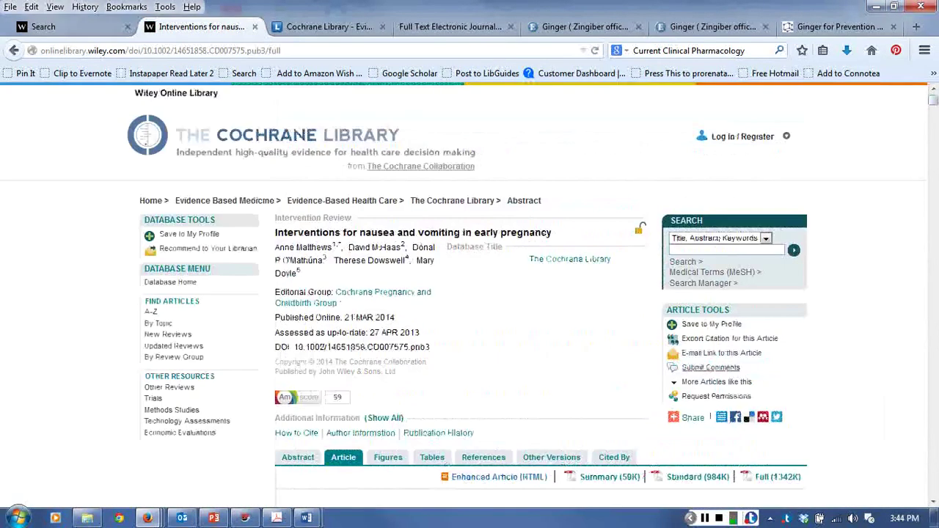
scroll(470, 294, down, 3)
scroll(543, 309, down, 2)
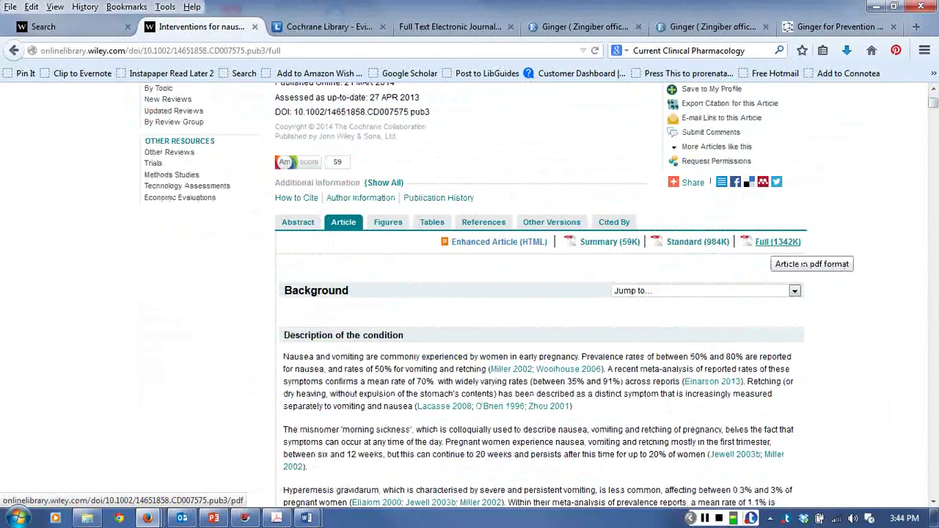
click(778, 242)
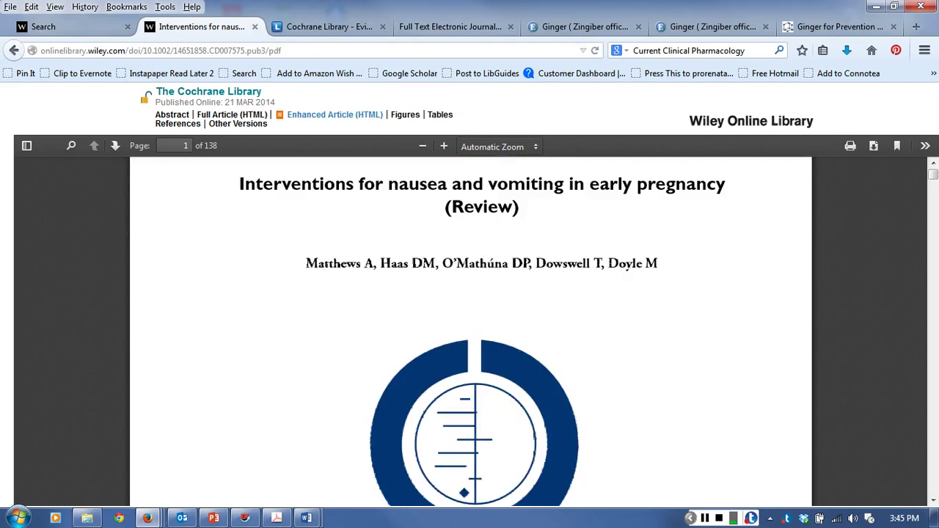
scroll(470, 330, down, 5)
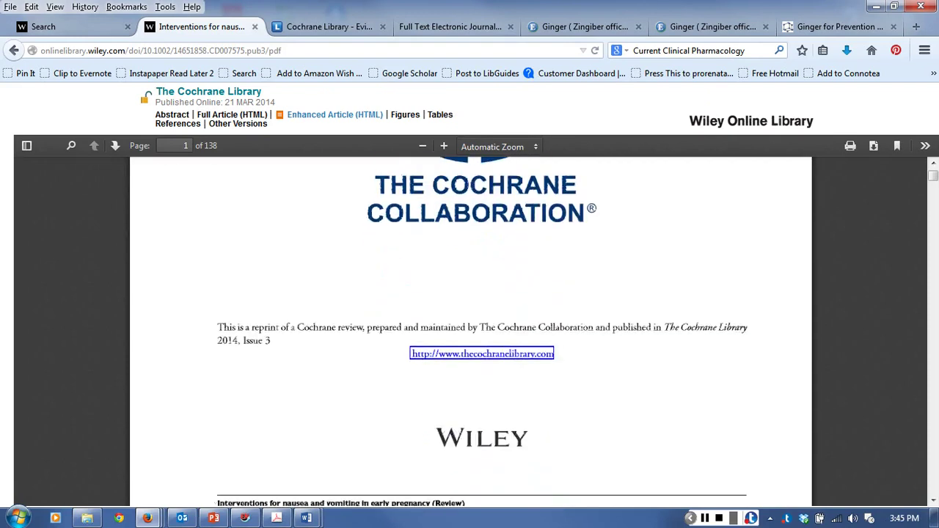
click(13, 50)
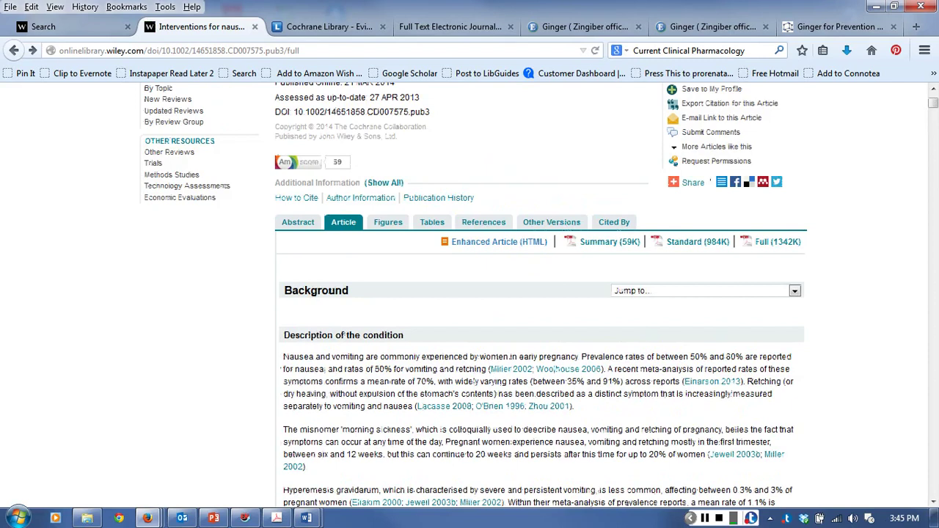
Scroll through the full text's Methods and Results sections, then jump back to the article top
scroll(556, 369, down, 10)
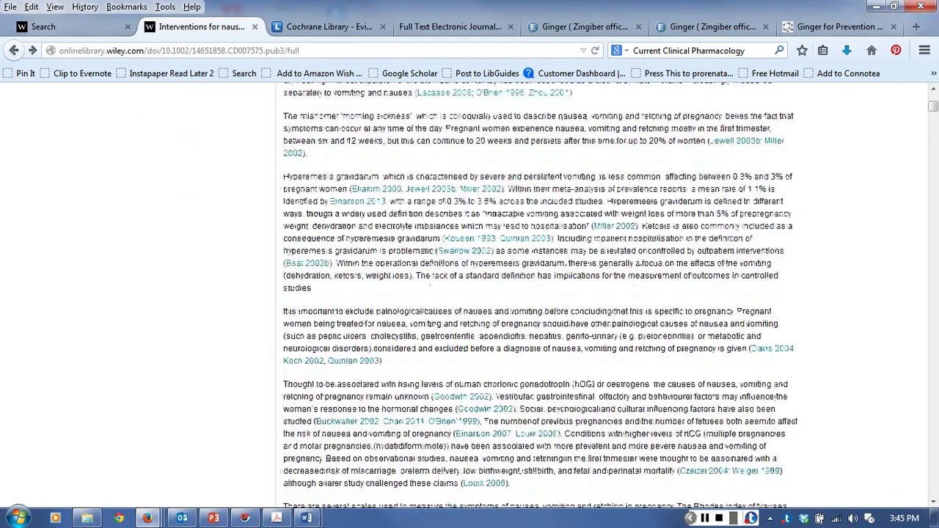
scroll(556, 369, down, 2)
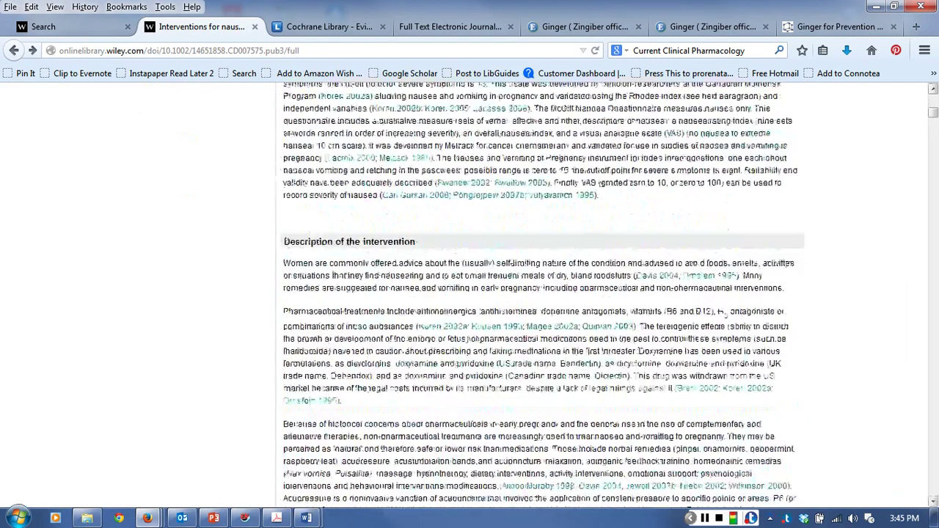
scroll(556, 369, down, 8)
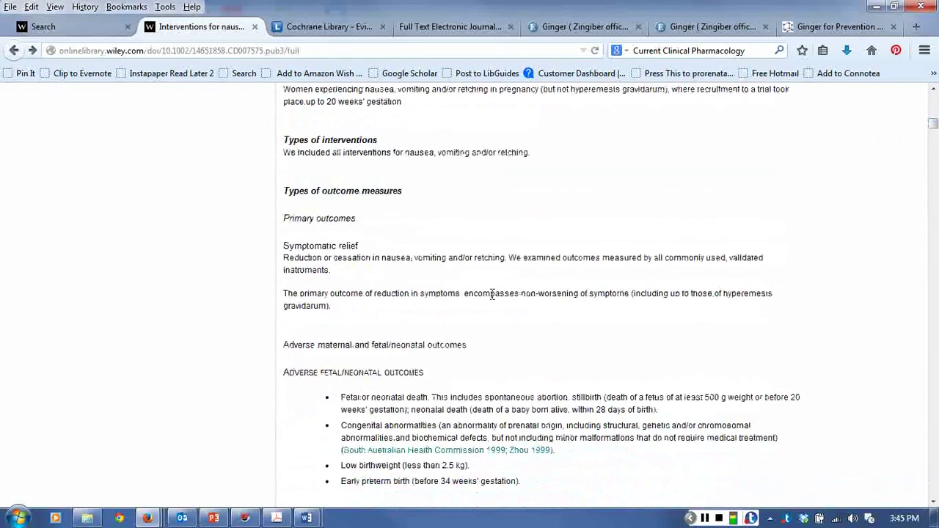
scroll(492, 297, up, 1)
scroll(492, 296, up, 3)
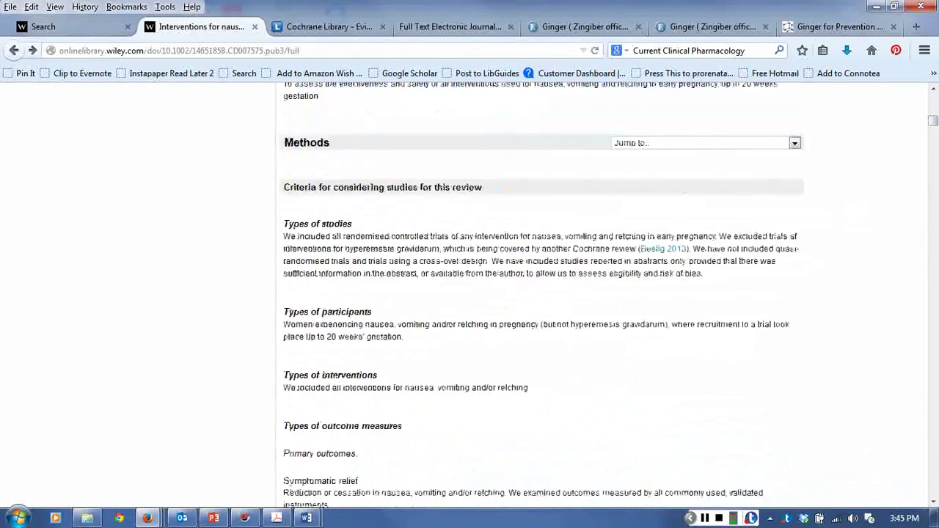
scroll(543, 293, down, 2)
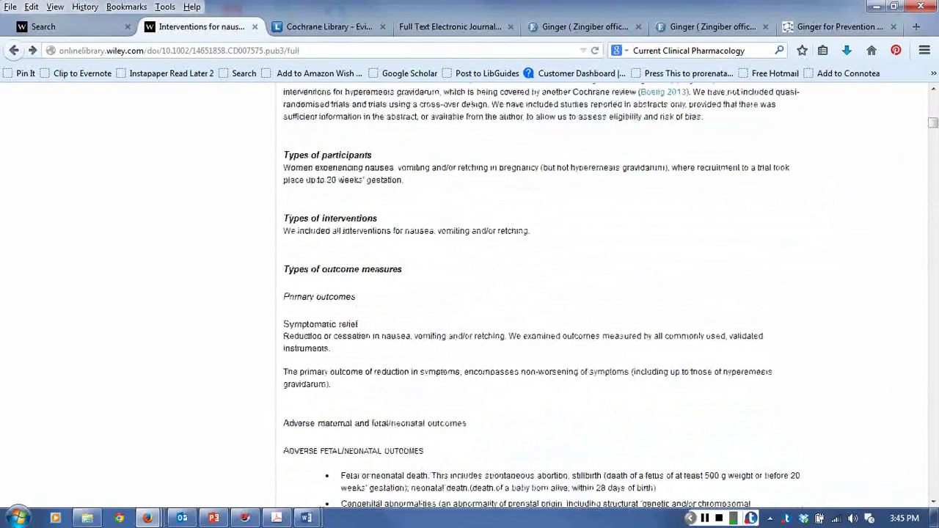
scroll(542, 293, down, 3)
scroll(543, 294, down, 2)
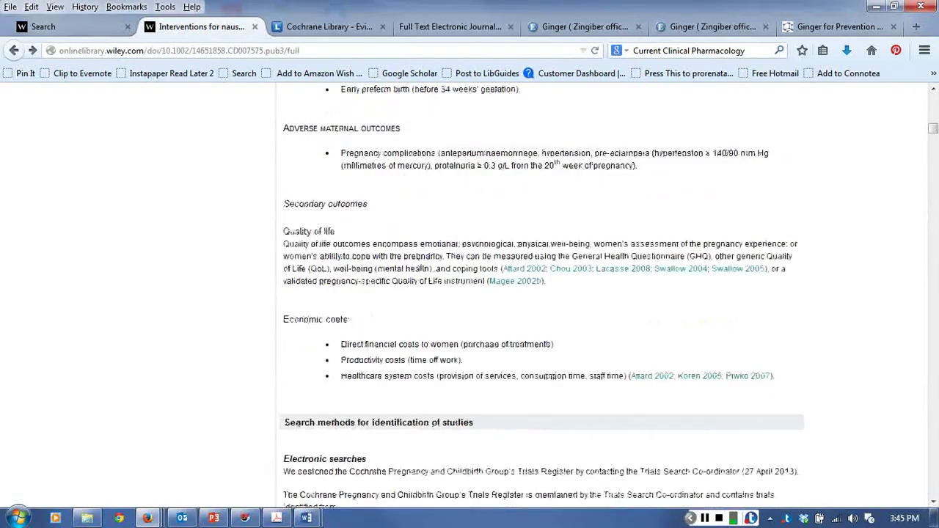
scroll(495, 294, down, 3)
scroll(494, 293, down, 2)
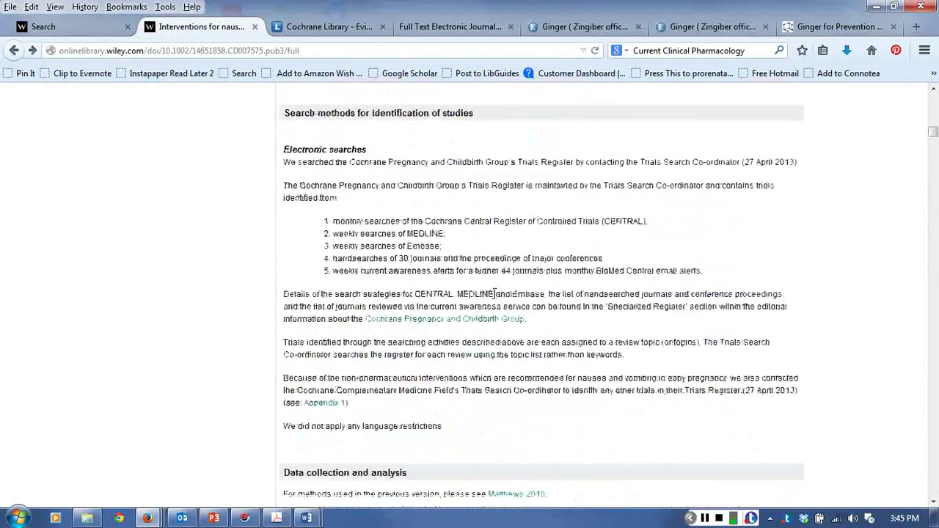
scroll(495, 293, down, 2)
scroll(495, 293, down, 3)
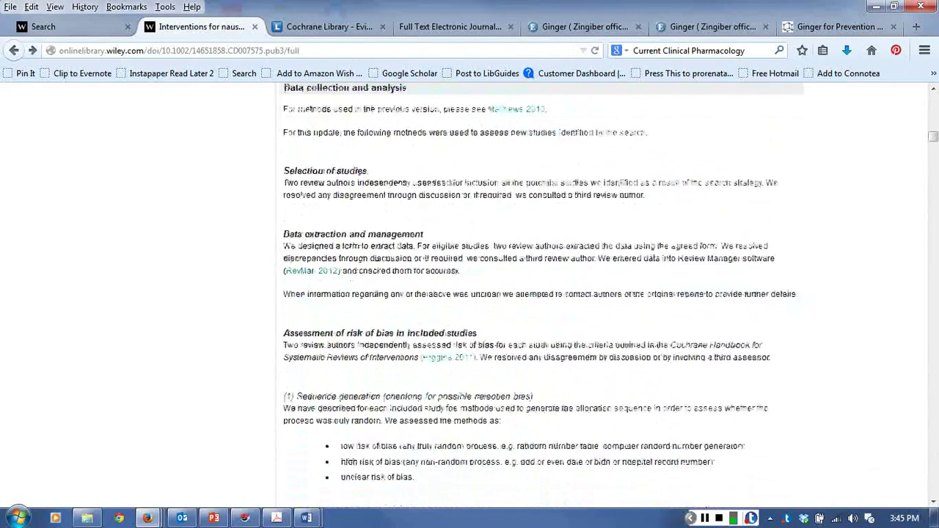
scroll(496, 292, down, 2)
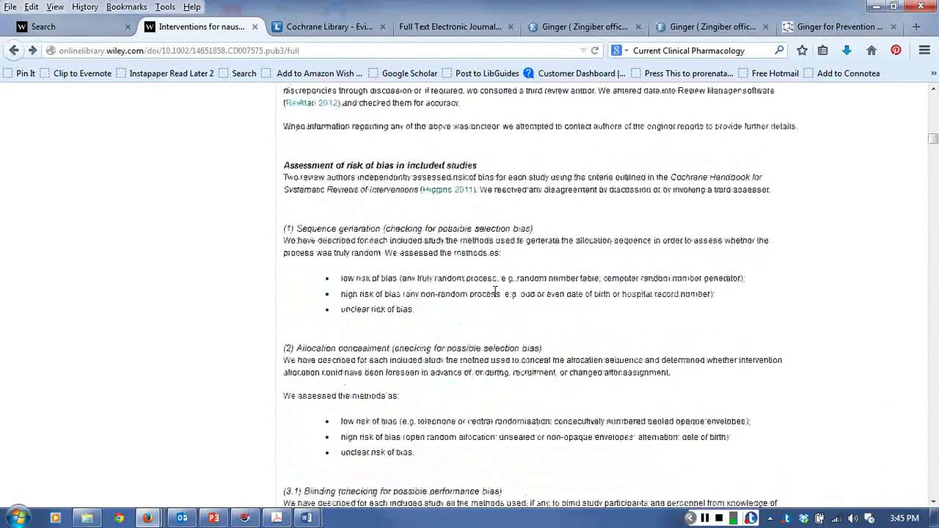
scroll(495, 292, down, 8)
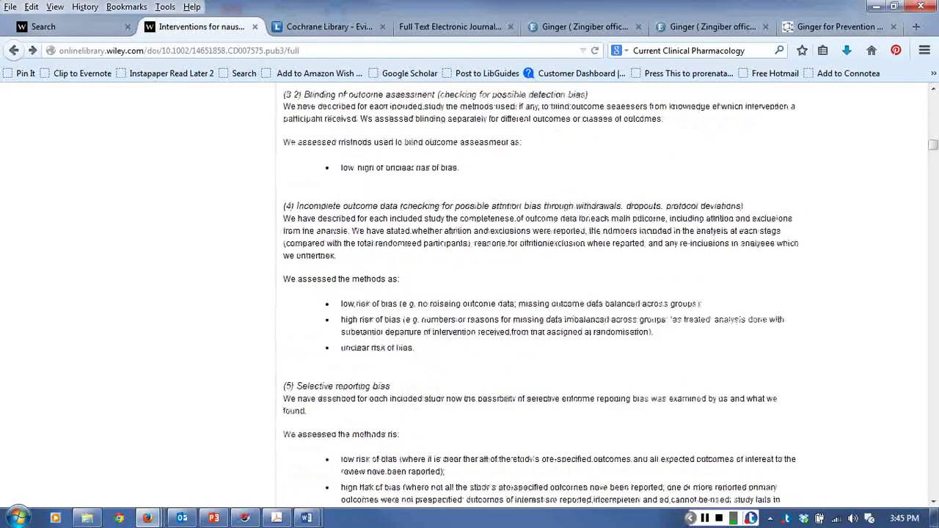
scroll(495, 292, down, 11)
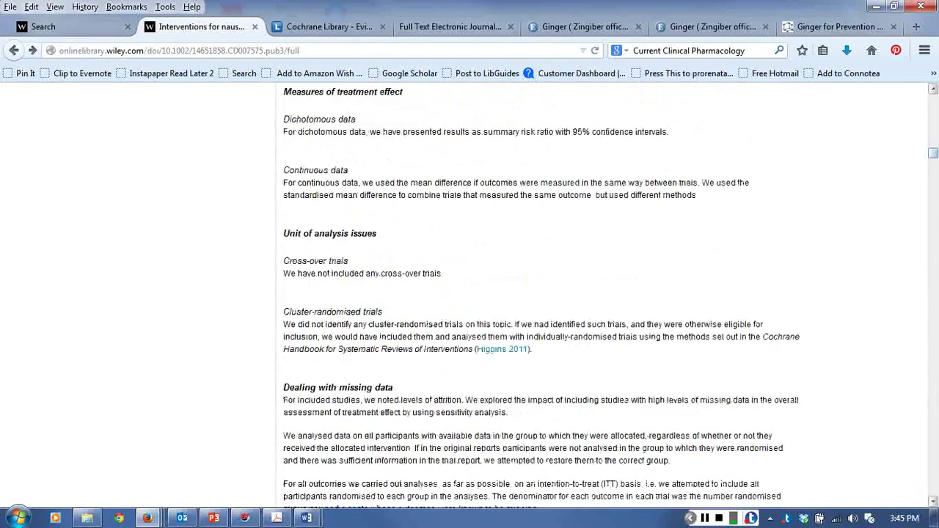
scroll(495, 292, down, 12)
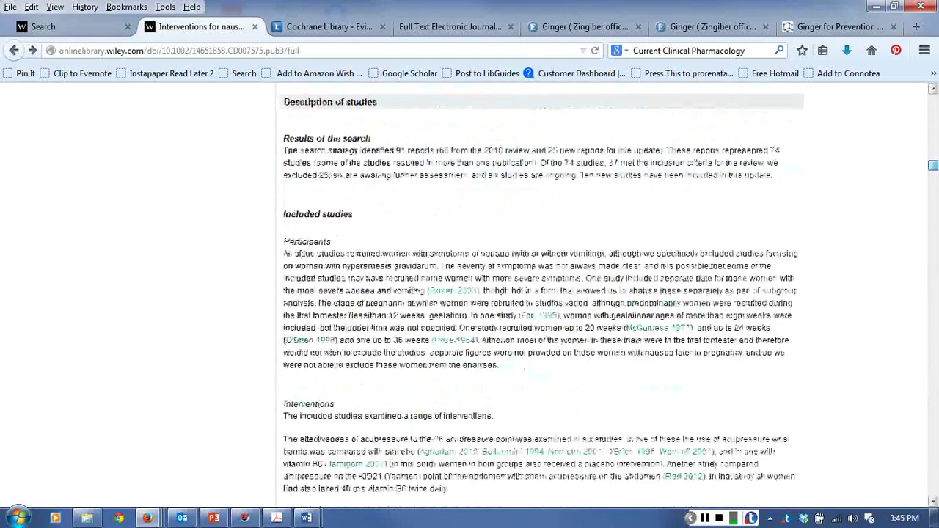
scroll(495, 292, up, 5)
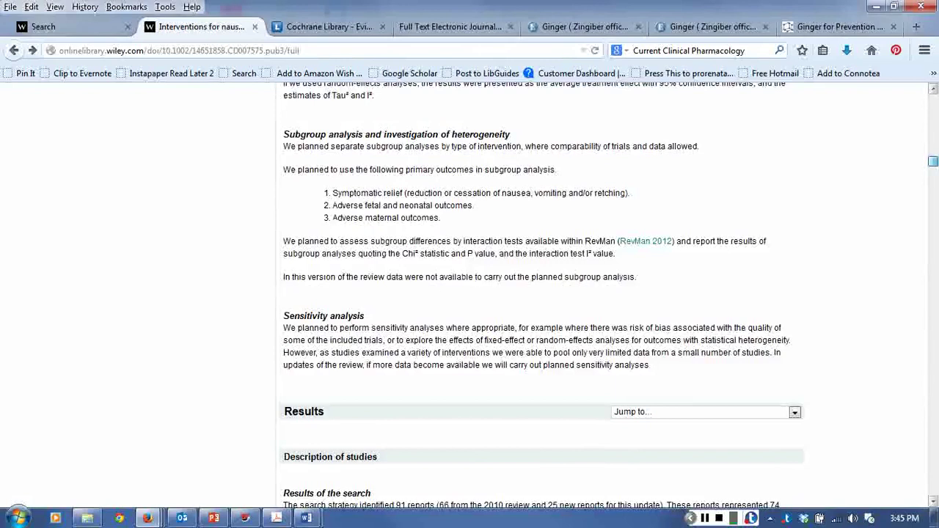
scroll(495, 292, down, 10)
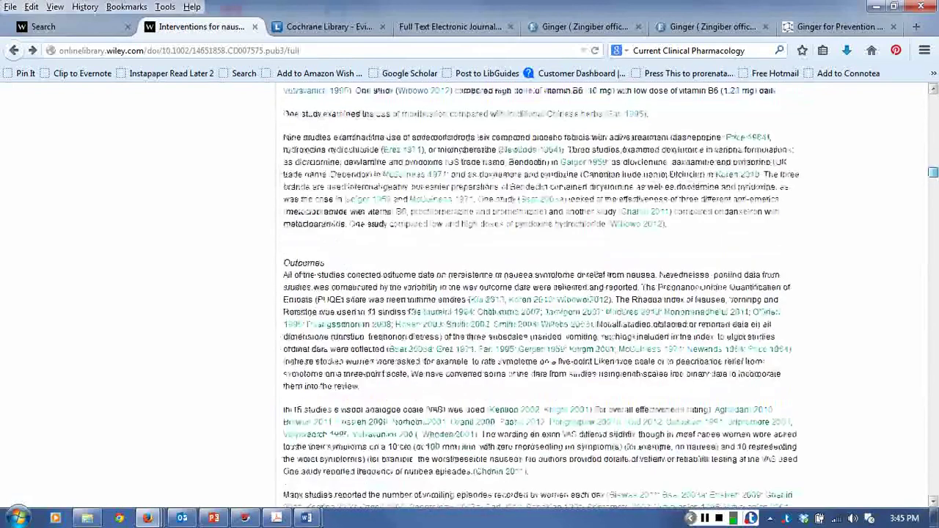
scroll(540, 293, down, 12)
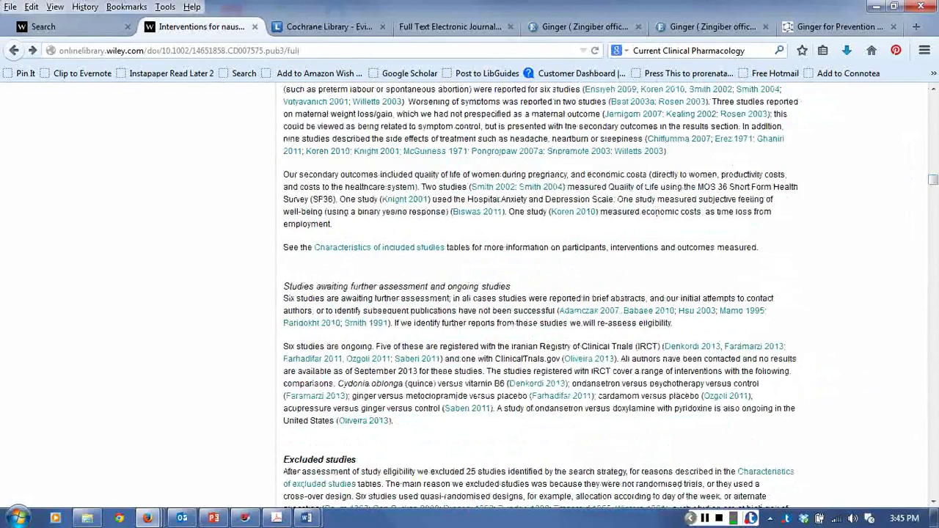
scroll(655, 213, down, 4)
scroll(540, 294, down, 2)
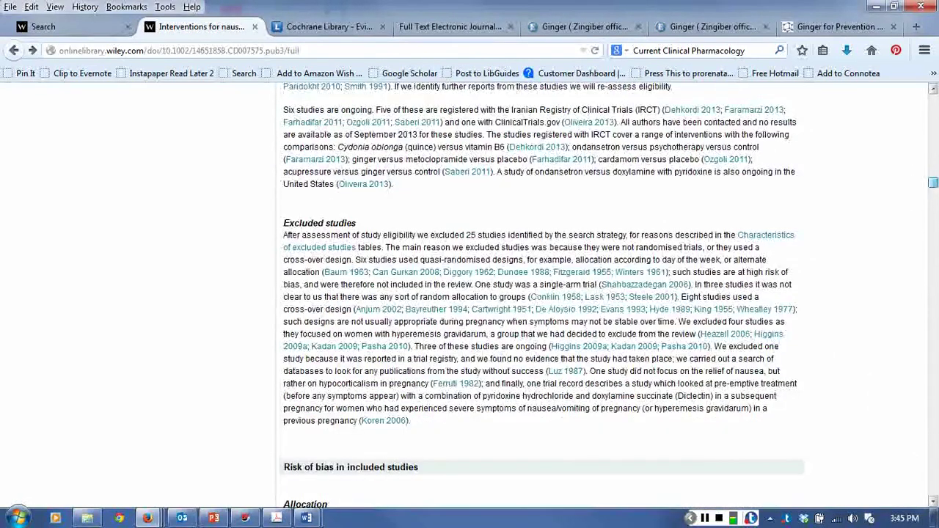
scroll(540, 294, down, 10)
scroll(541, 293, up, 5)
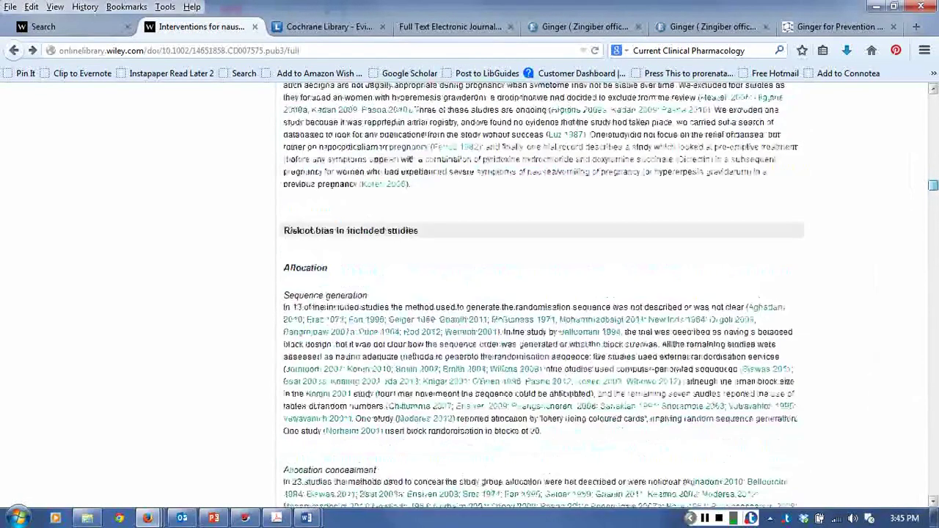
scroll(540, 293, down, 10)
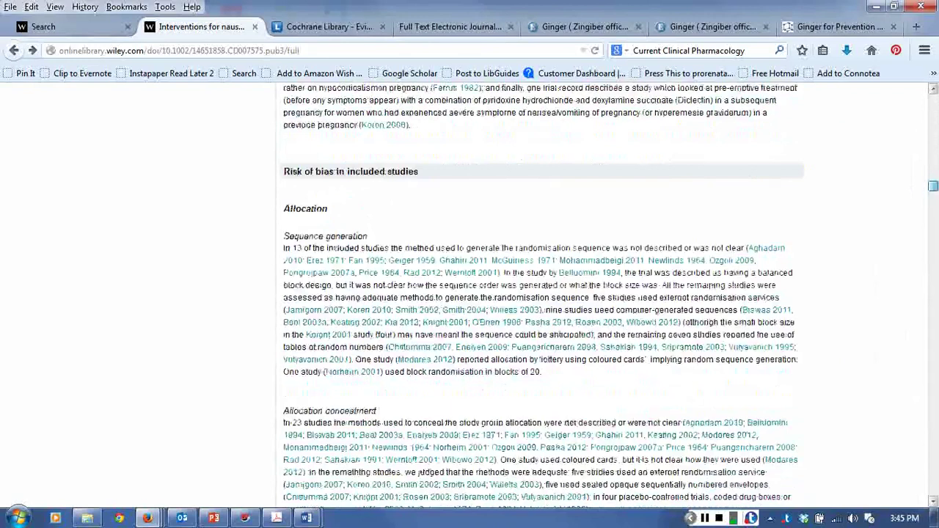
scroll(541, 294, down, 5)
scroll(540, 293, down, 10)
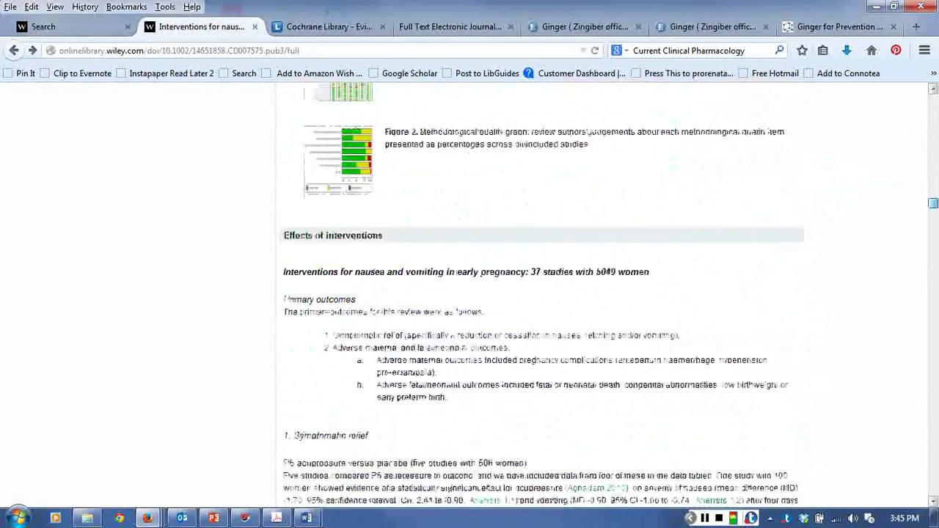
scroll(541, 294, down, 1)
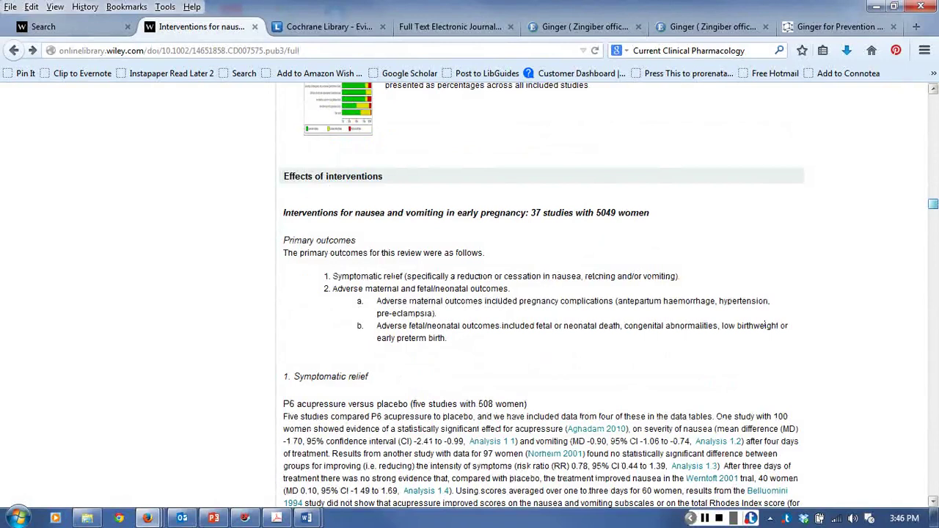
key(Home)
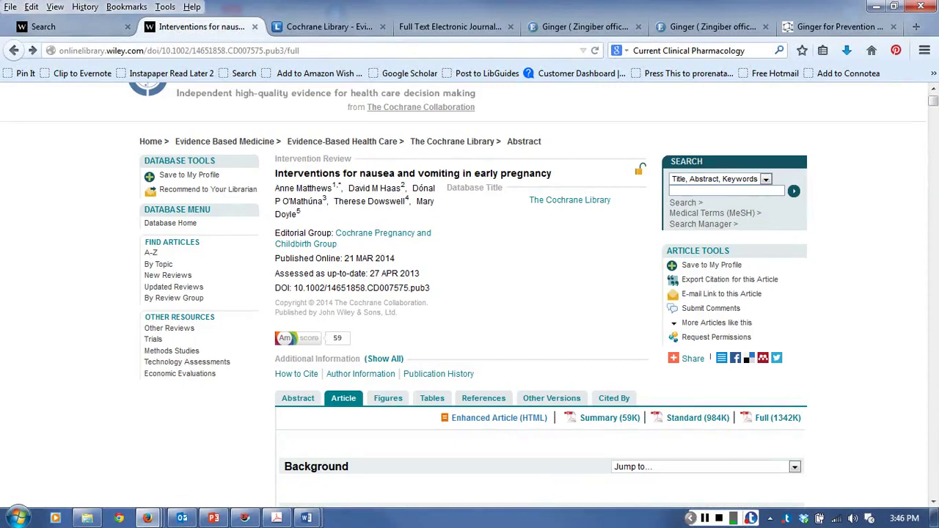
Browse the review's Figures, then list its Tables, including Ginger versus placebo, chamomile and vitamin B6
click(388, 398)
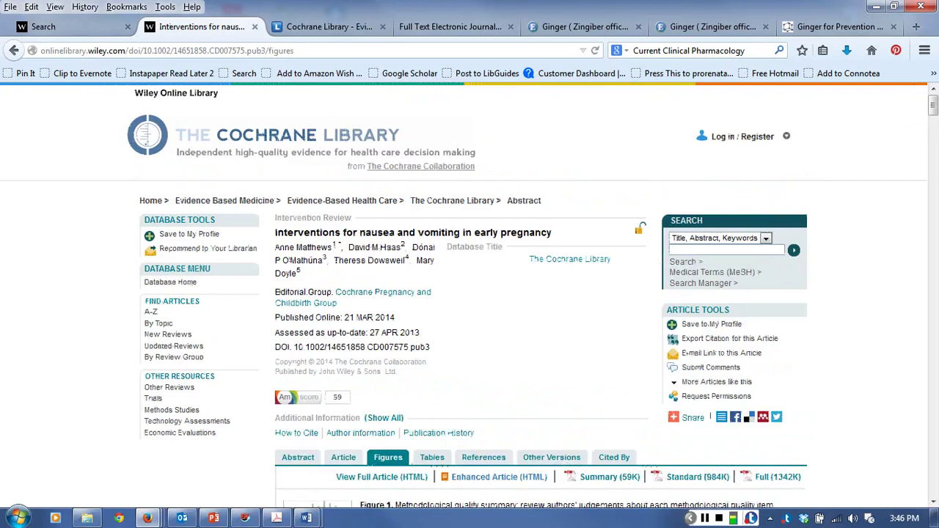
scroll(469, 294, down, 5)
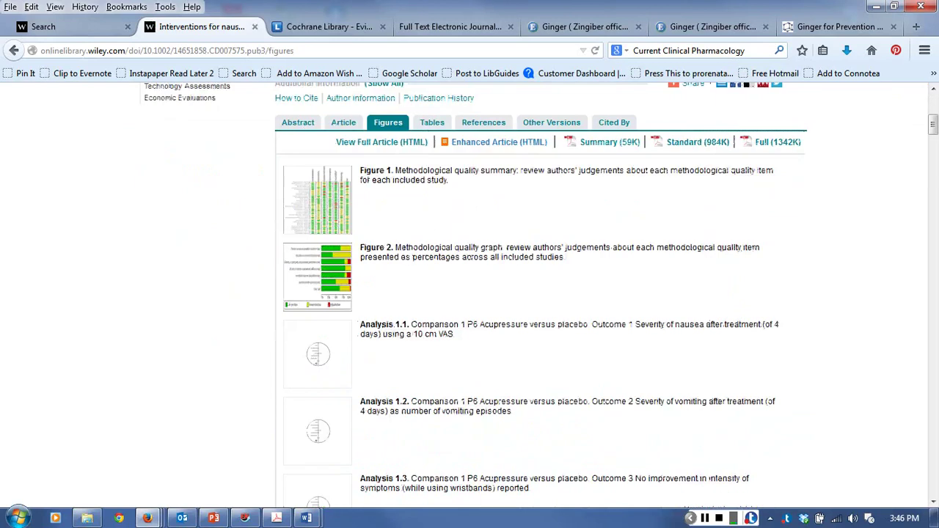
scroll(470, 293, down, 3)
scroll(470, 293, up, 5)
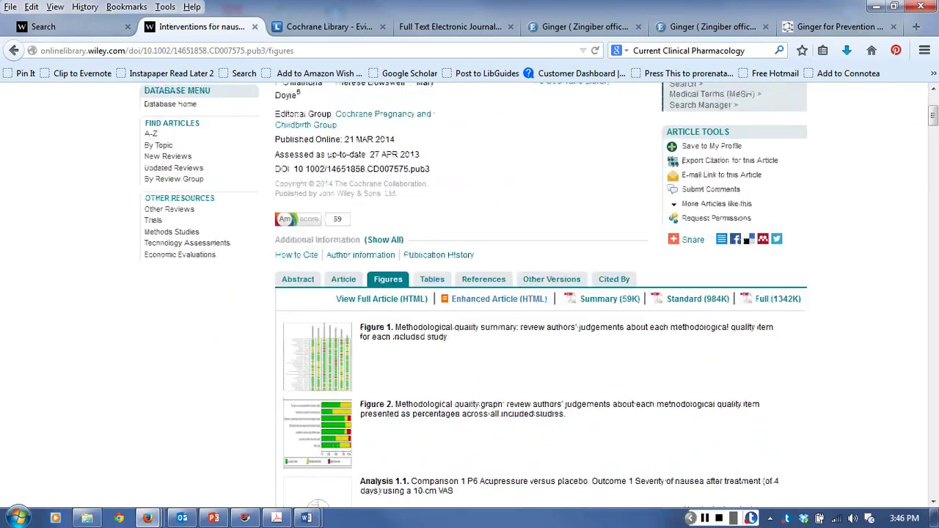
click(432, 279)
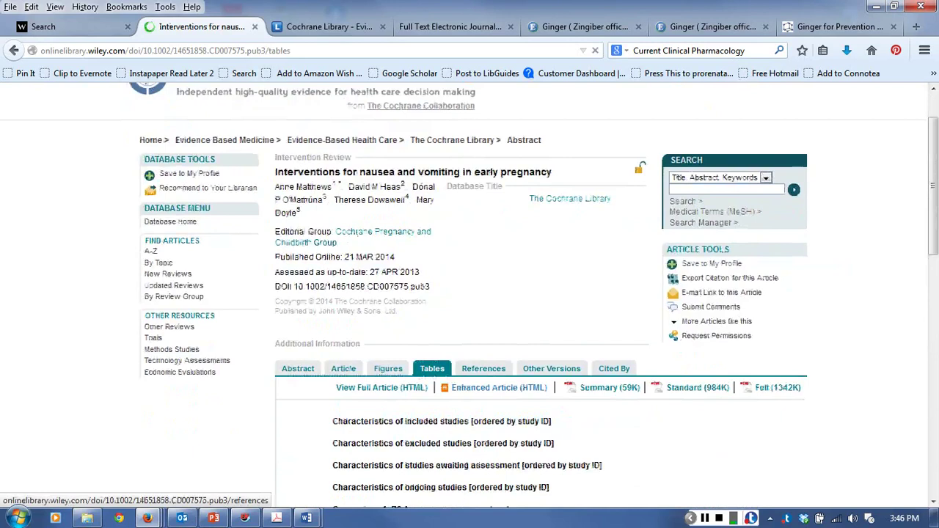
scroll(470, 294, down, 5)
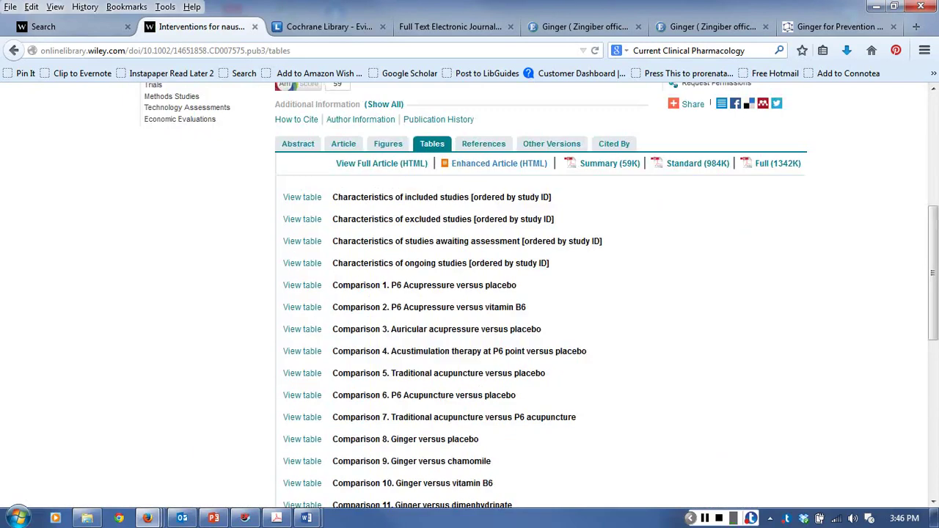
Look through the review's references to included studies, then bring up its Other Versions page
click(499, 163)
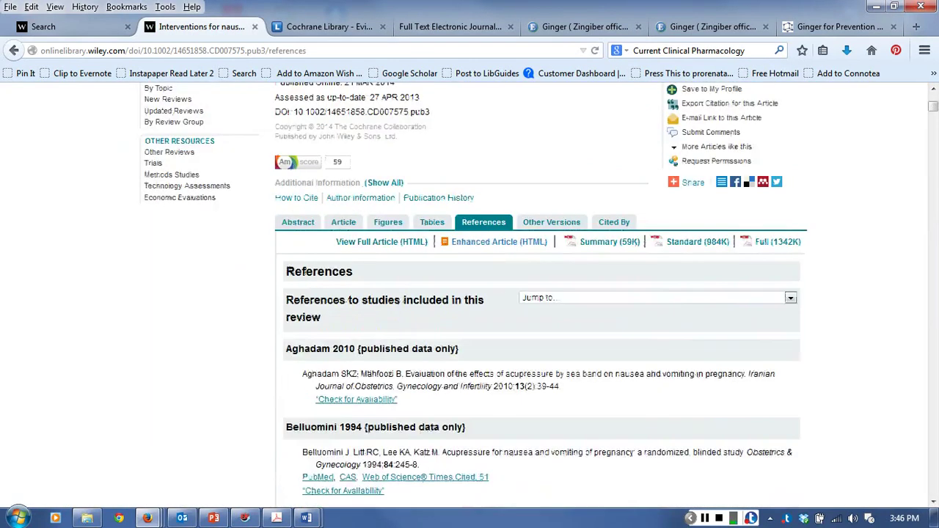
scroll(539, 294, down, 4)
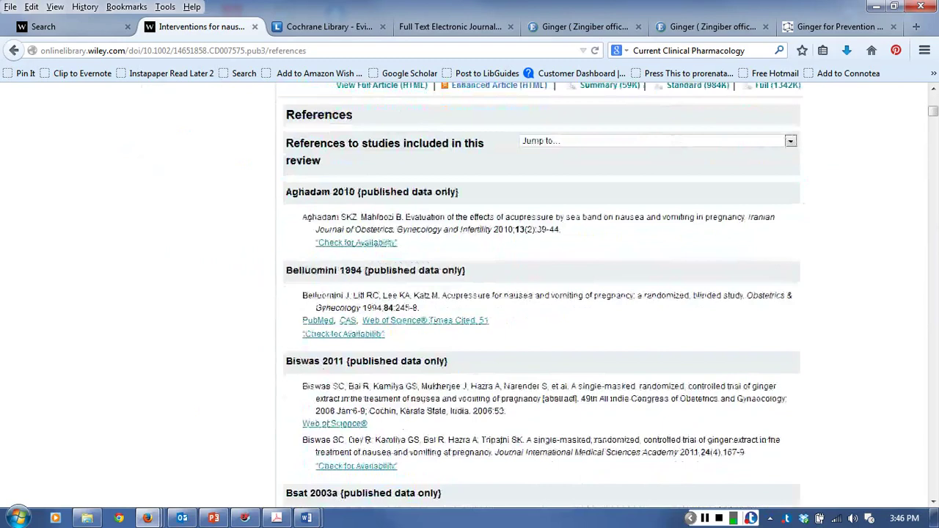
scroll(539, 294, down, 2)
scroll(539, 294, down, 1)
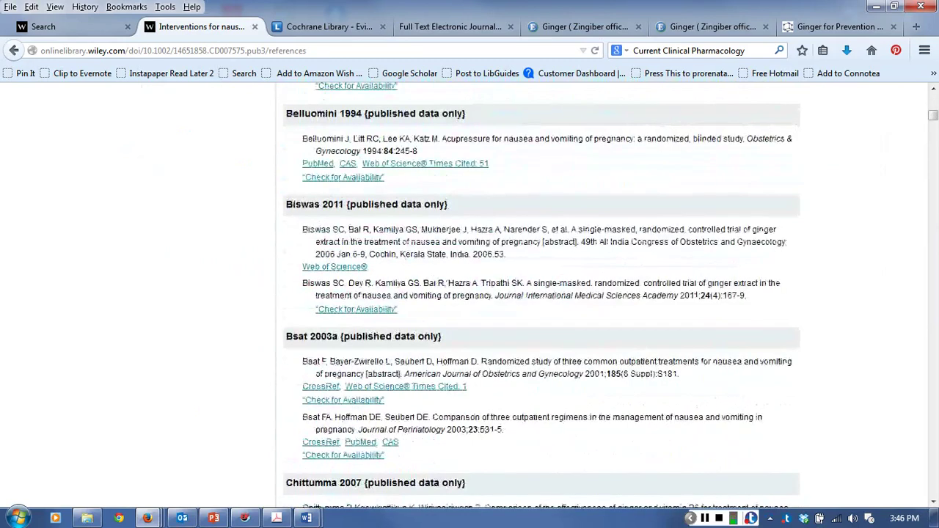
scroll(540, 293, down, 3)
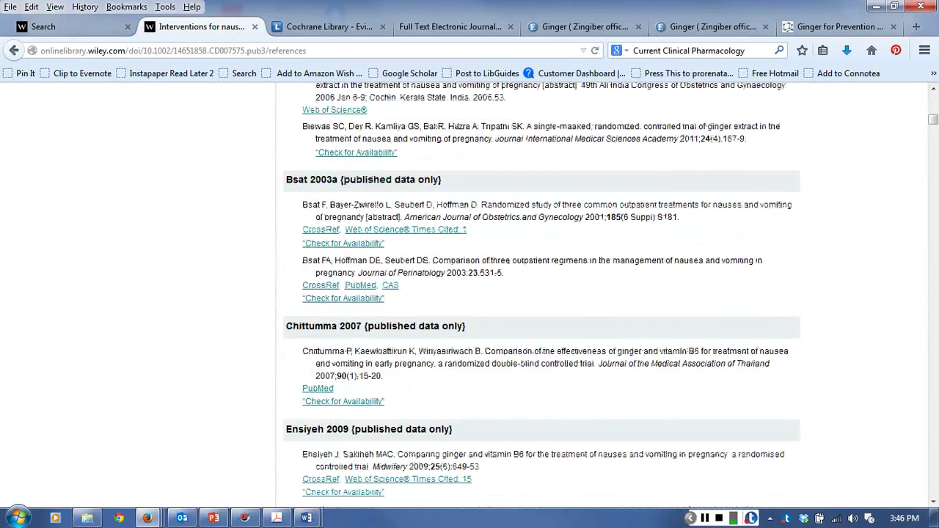
scroll(540, 293, down, 3)
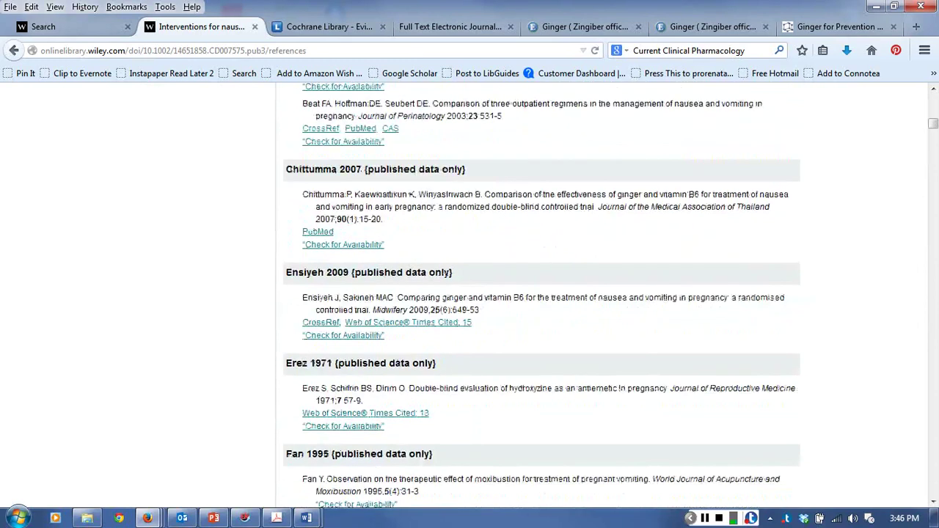
scroll(539, 294, up, 15)
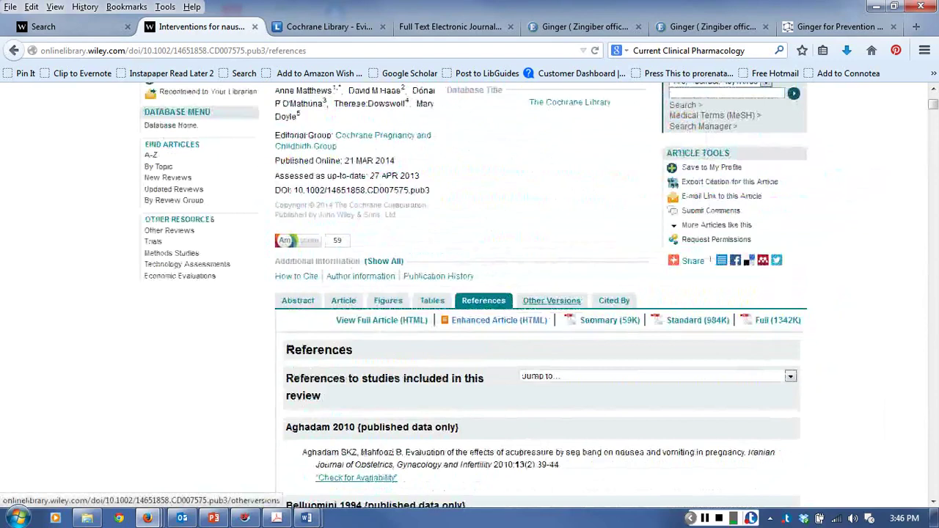
click(551, 300)
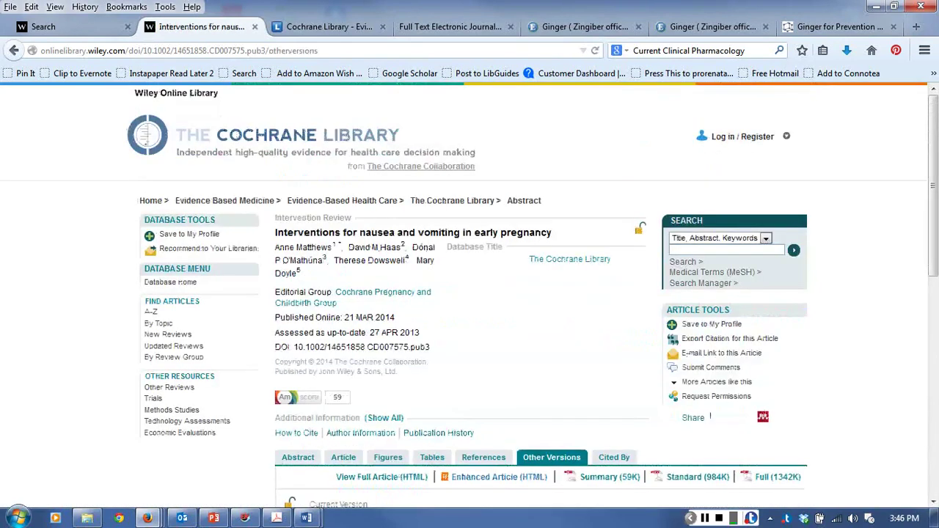
Compare the three version dates: 21 MAR 2014 (current), 8 SEP 2010 and 21 JAN 2009
scroll(709, 417, down, 10)
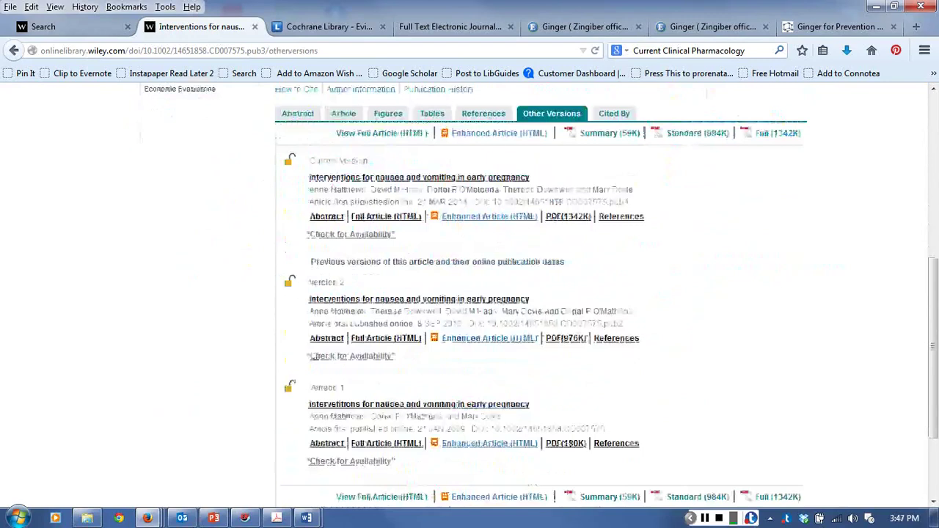
scroll(540, 293, up, 1)
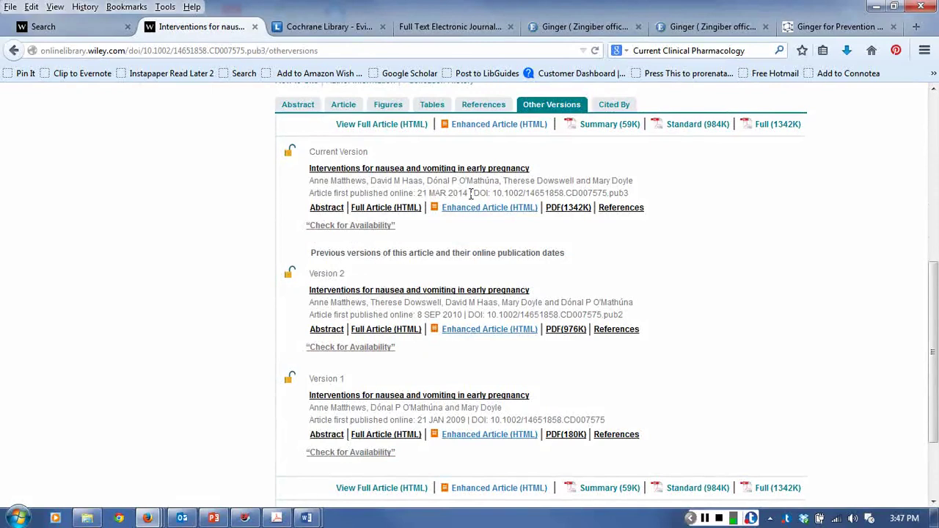
drag(470, 193, 416, 193)
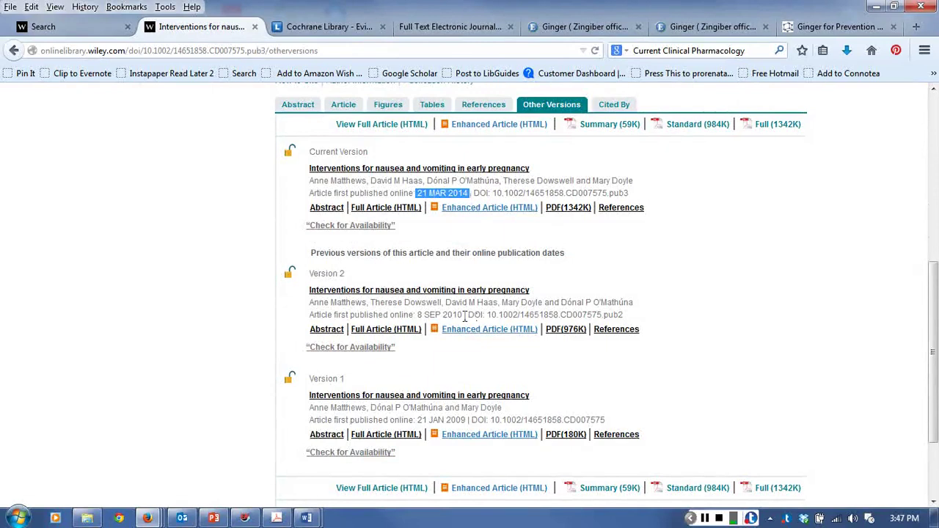
drag(465, 315, 416, 315)
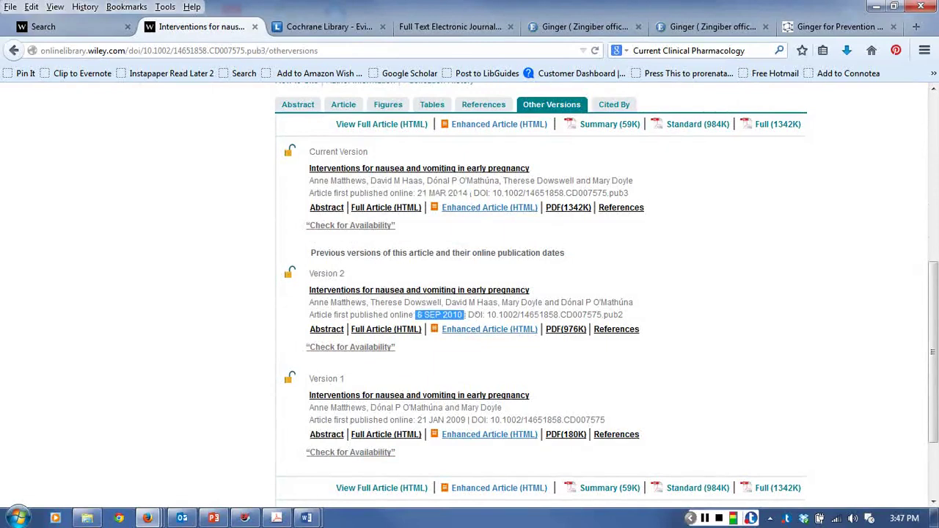
drag(465, 419, 415, 419)
click(467, 420)
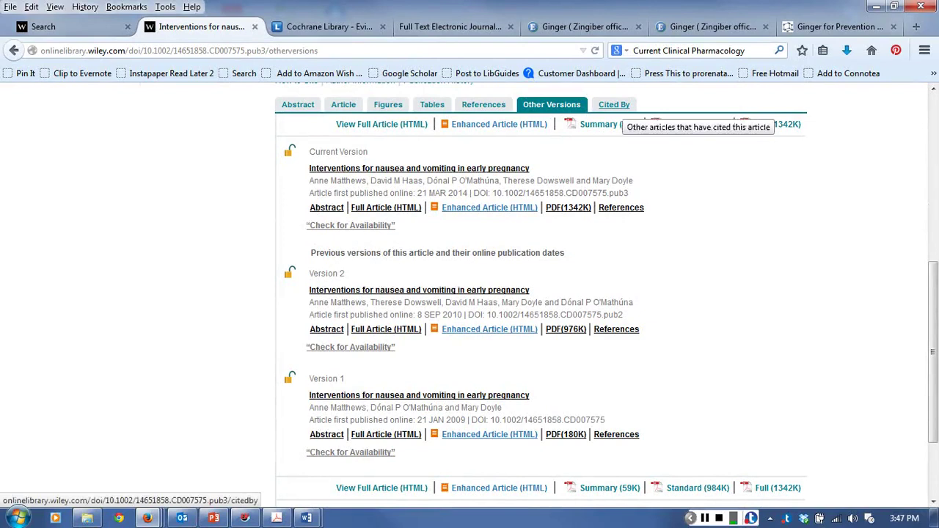
scroll(539, 297, up, 3)
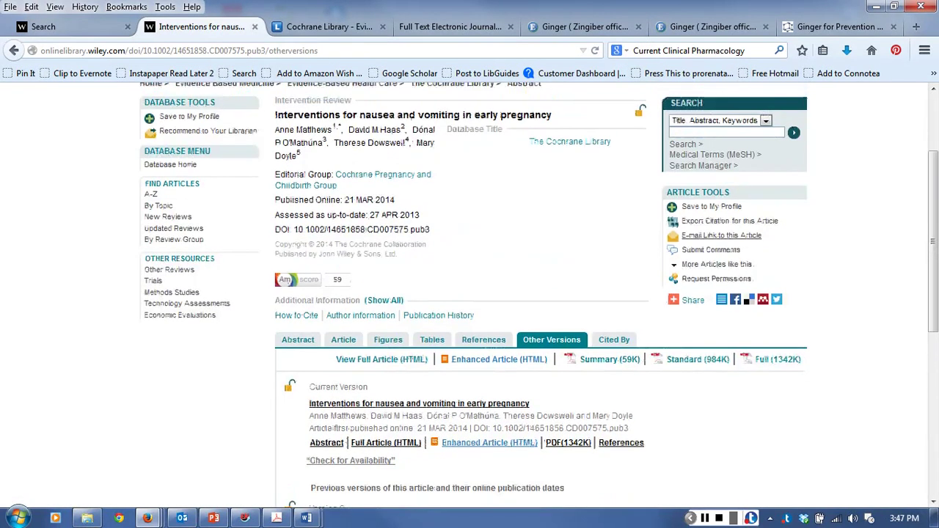
scroll(539, 296, up, 1)
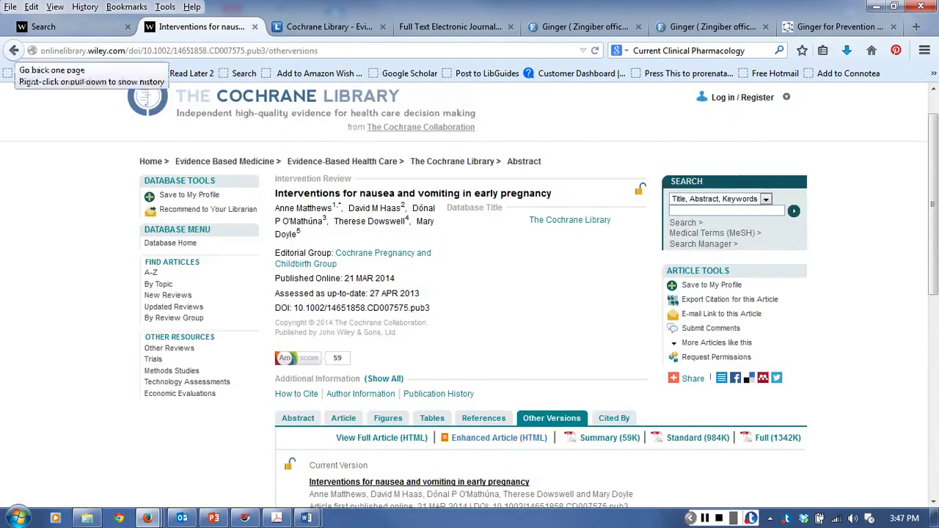
Go back to the ginger search results and scroll through the 11 Other Reviews abstracts
click(44, 27)
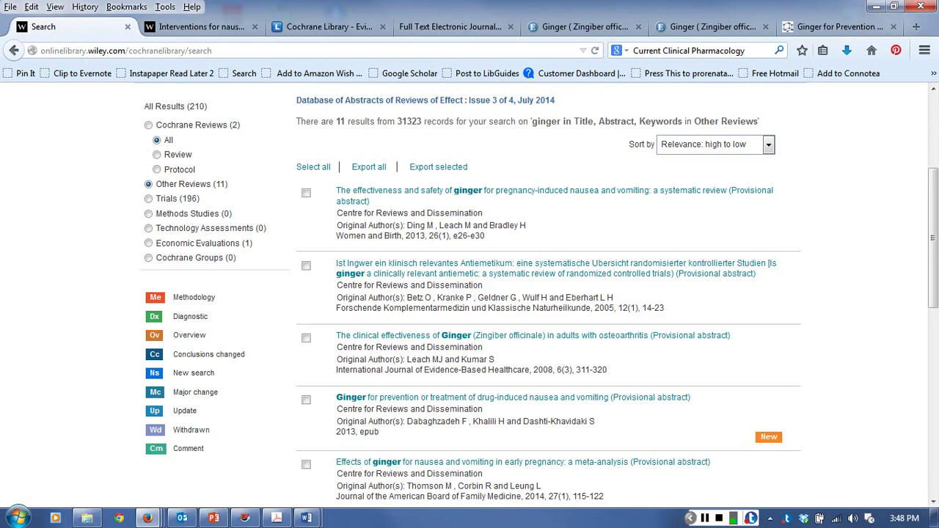
scroll(540, 295, down, 2)
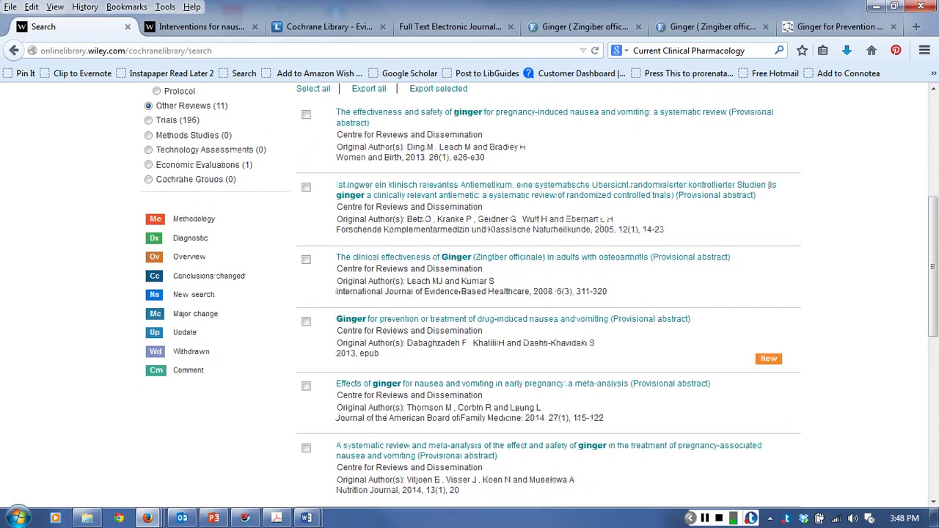
scroll(540, 294, down, 2)
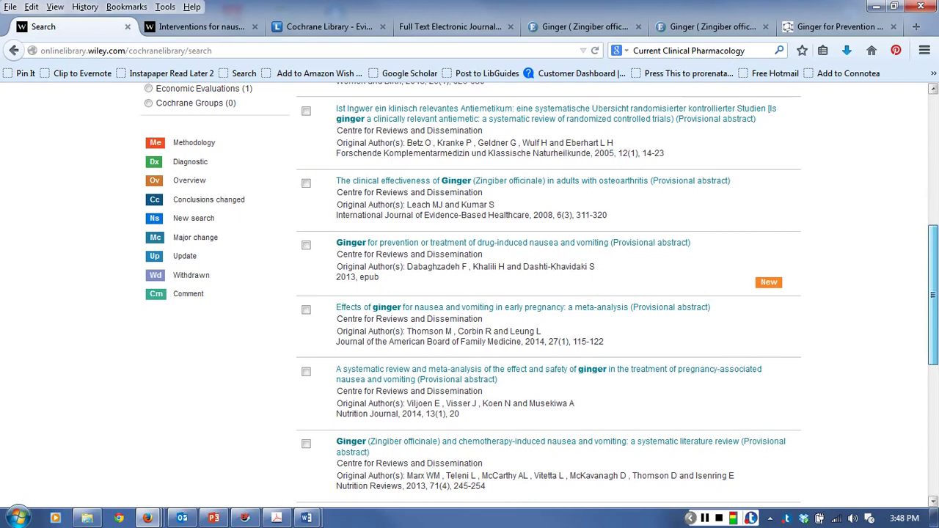
scroll(540, 296, up, 2)
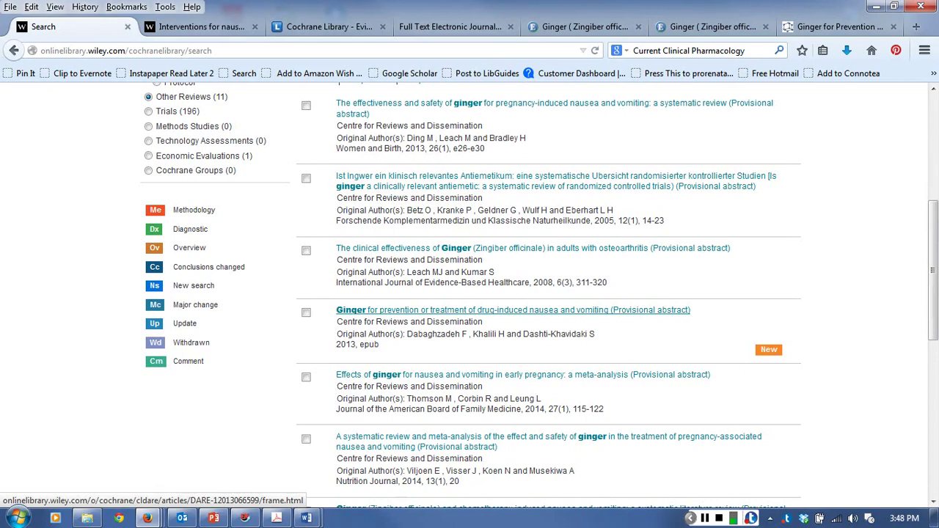
Mark the ginger drug-induced nausea and chemotherapy-induced nausea reviews in the Other Reviews list
click(305, 312)
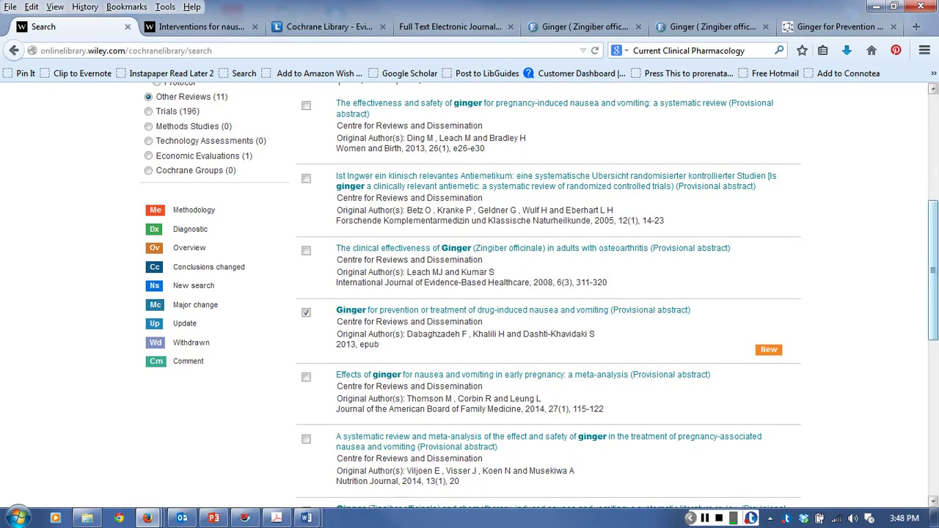
scroll(543, 293, down, 4)
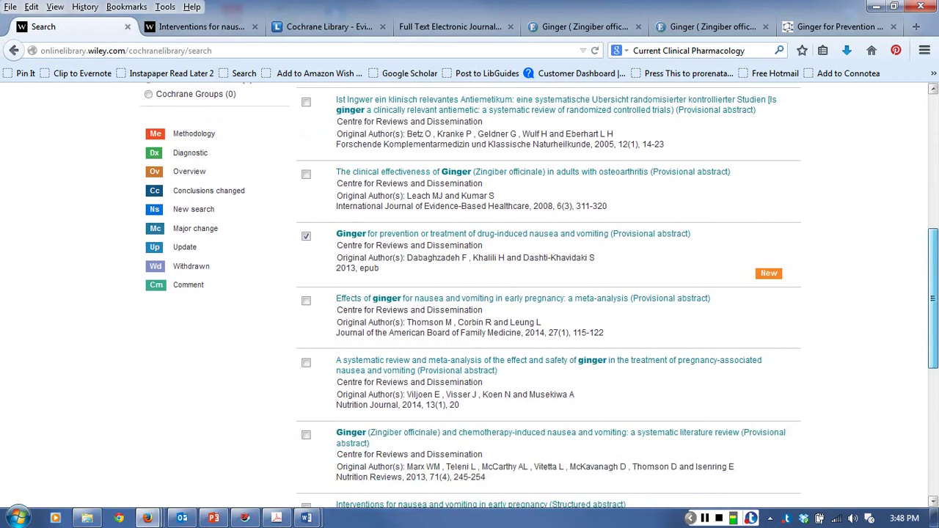
scroll(389, 267, down, 2)
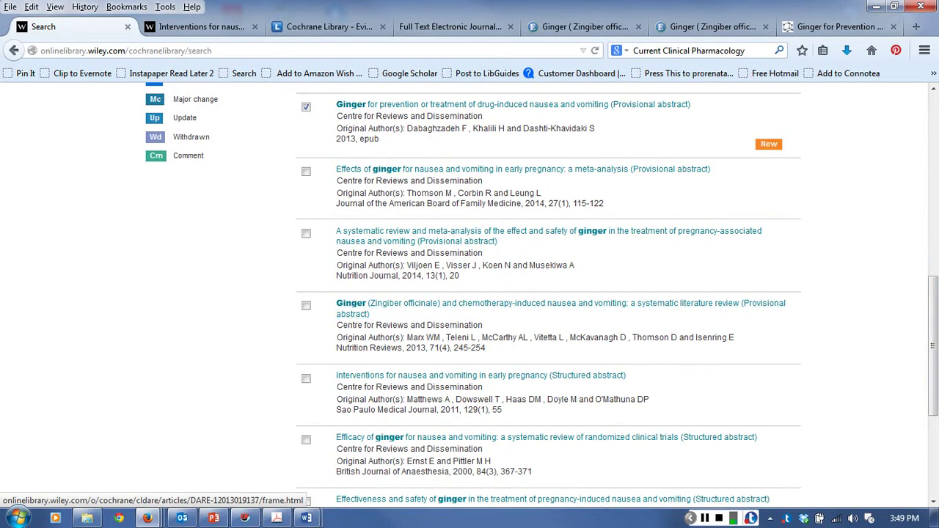
click(306, 305)
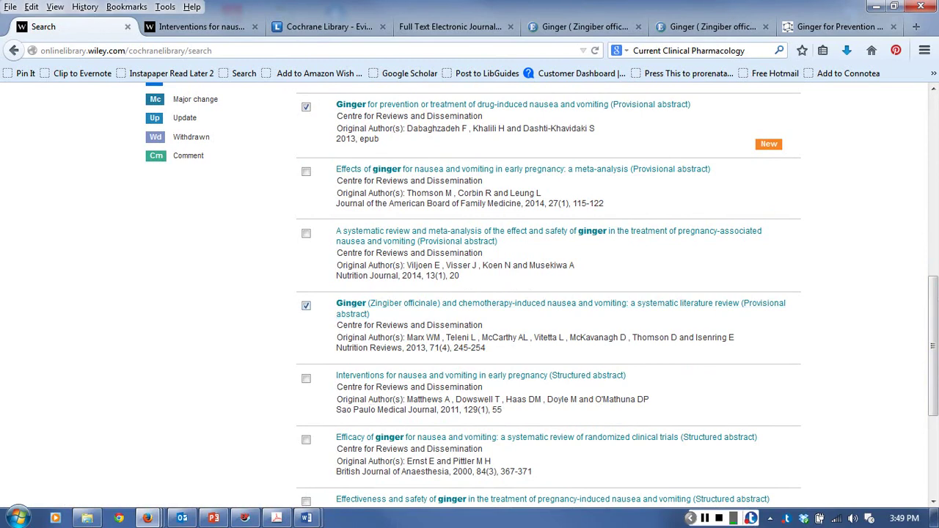
scroll(543, 302, down, 2)
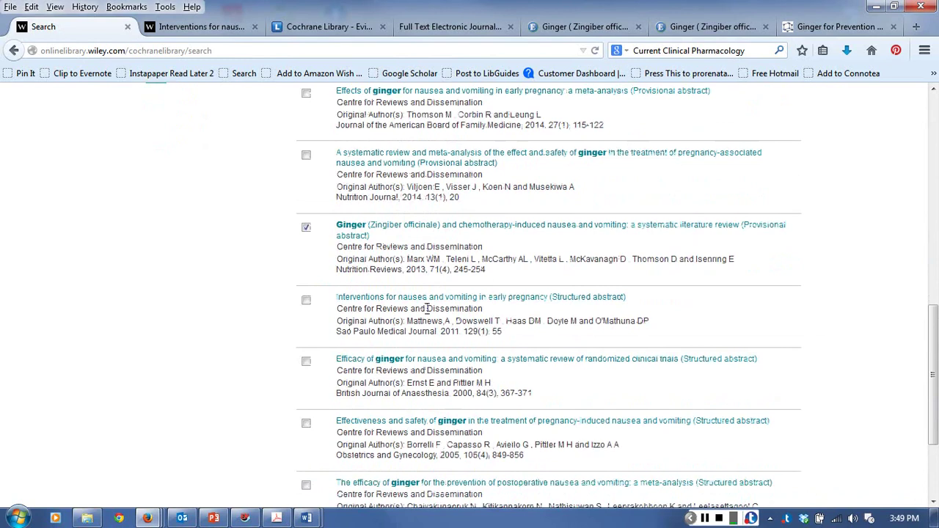
scroll(428, 309, down, 2)
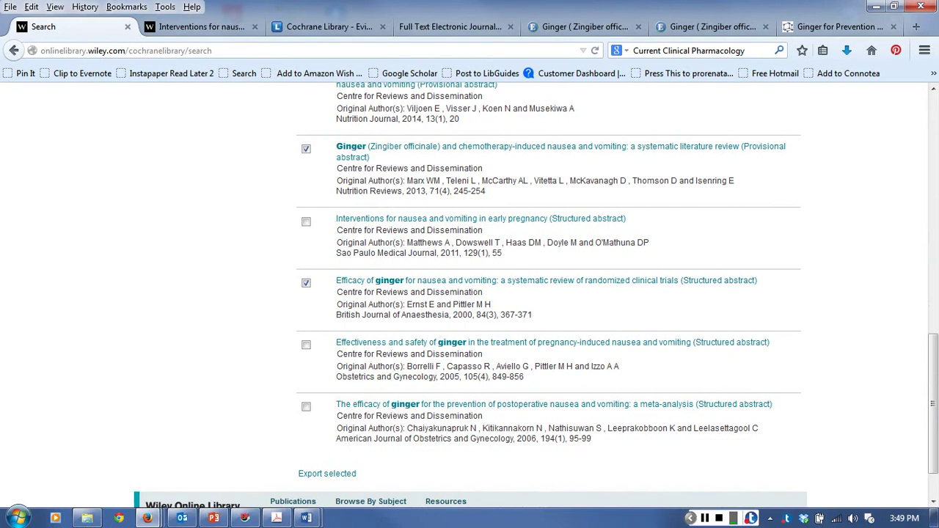
scroll(473, 361, down, 2)
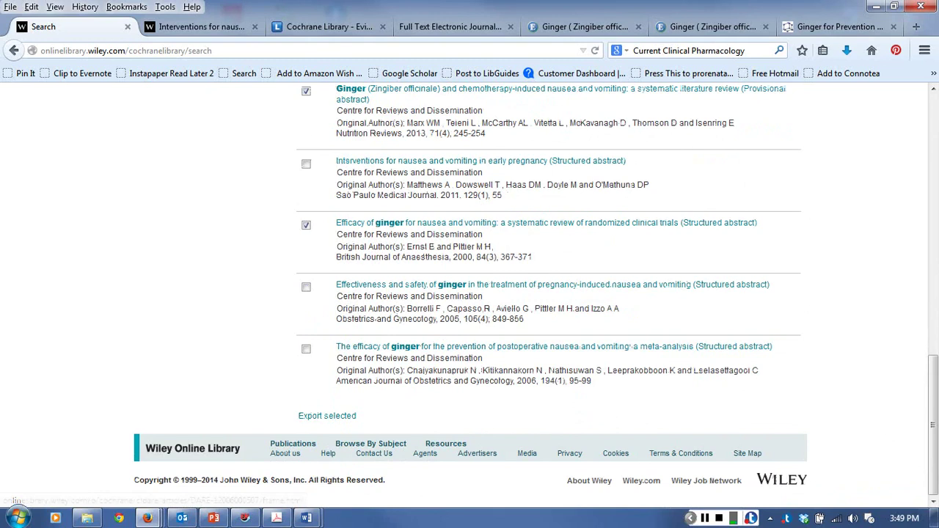
scroll(469, 294, up, 5)
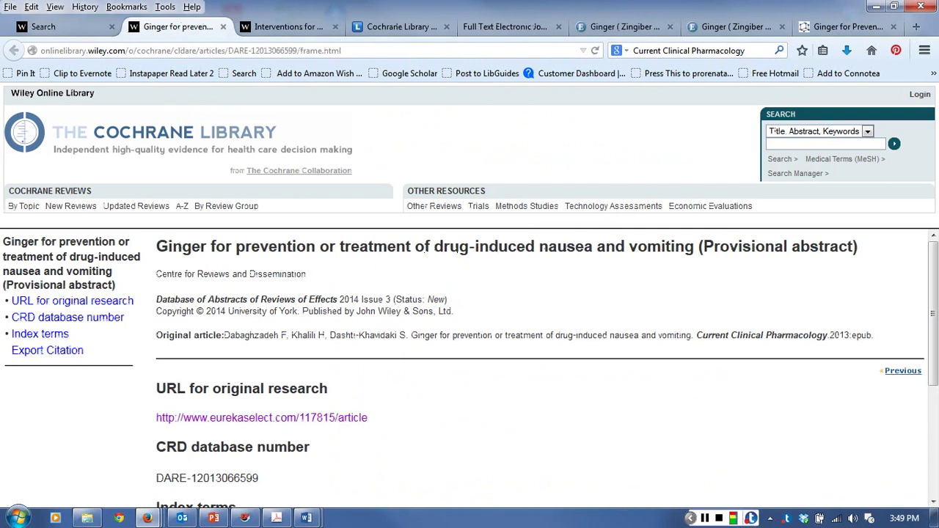
Review the DARE record's citation and database details, then switch to the original Bentham Science article
drag(873, 335, 162, 337)
scroll(337, 401, down, 4)
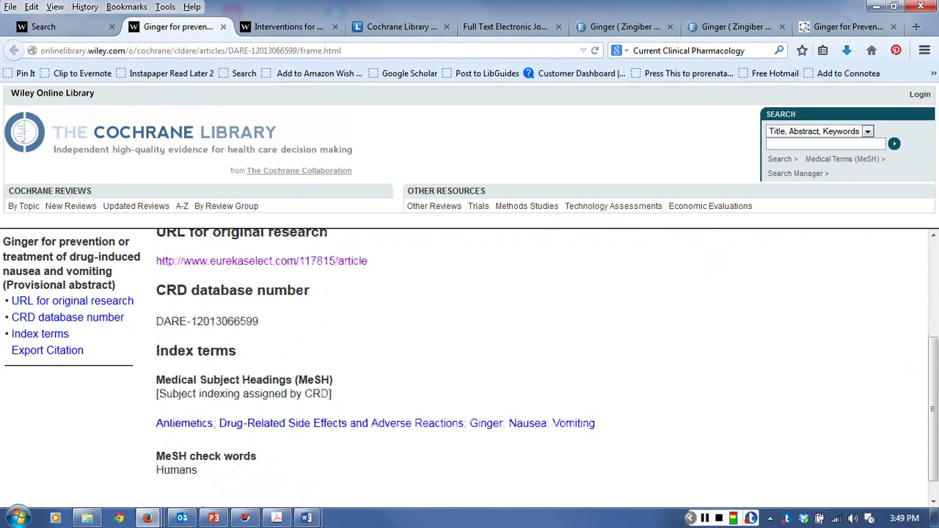
scroll(337, 401, up, 4)
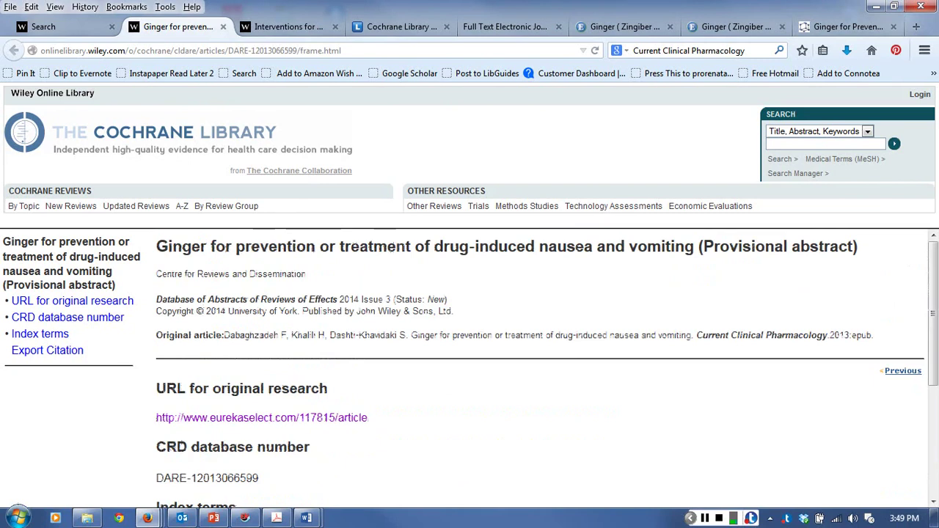
drag(873, 335, 156, 297)
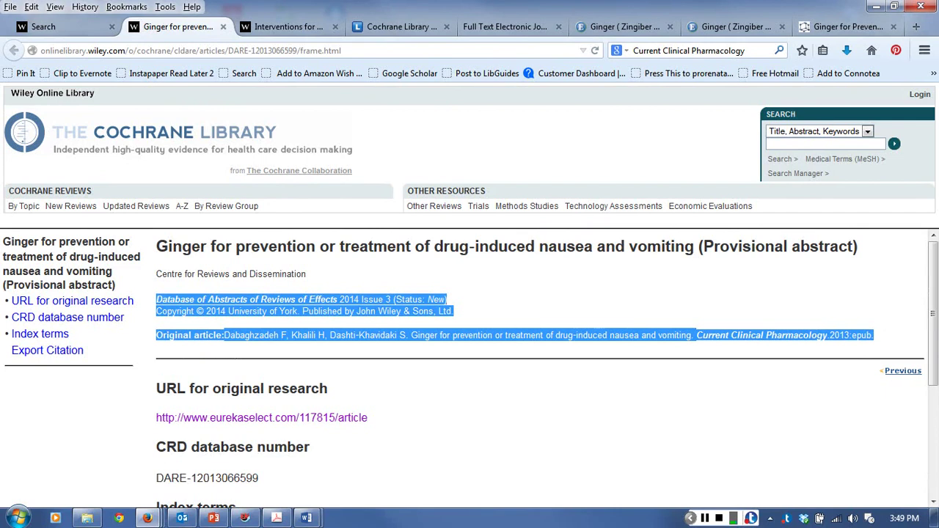
key(ctrl+9)
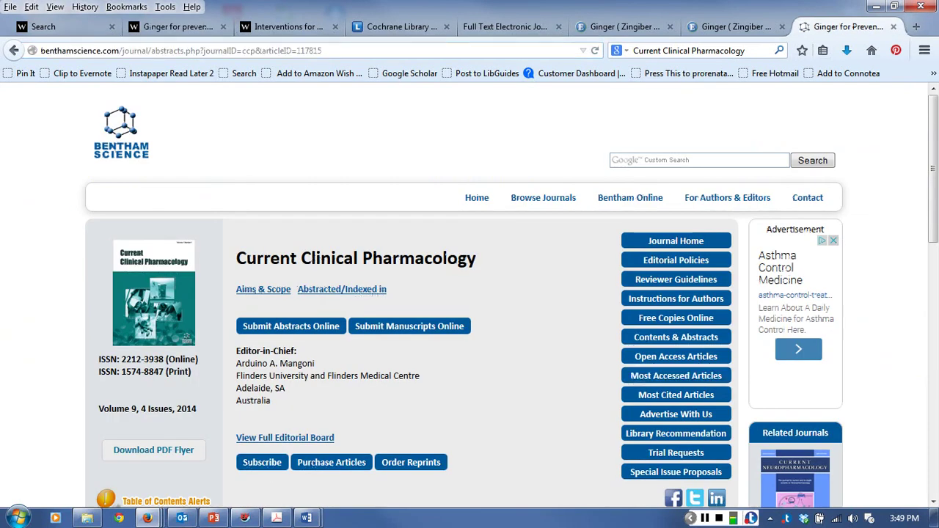
Scroll through the Bentham Science ginger abstract and highlight the keywords the review searched with
scroll(469, 293, down, 4)
scroll(469, 293, down, 4)
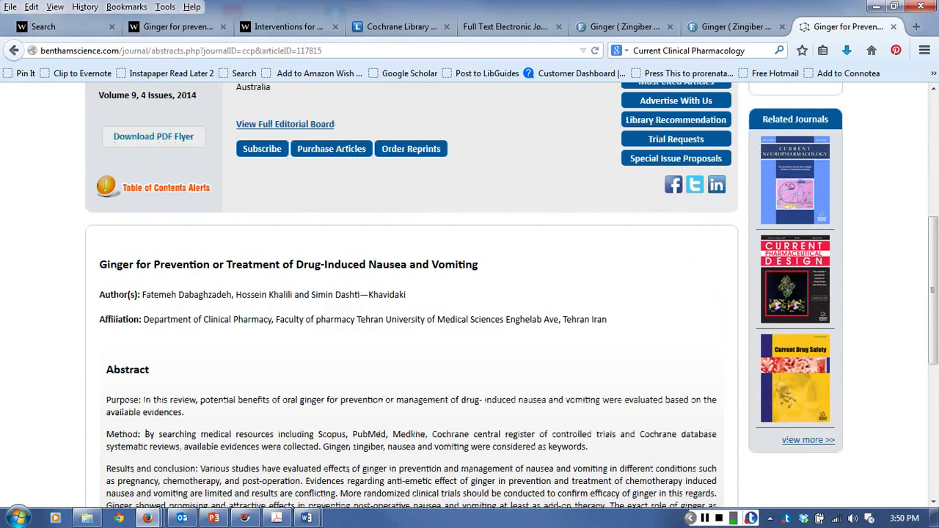
scroll(469, 294, down, 1)
scroll(469, 293, down, 1)
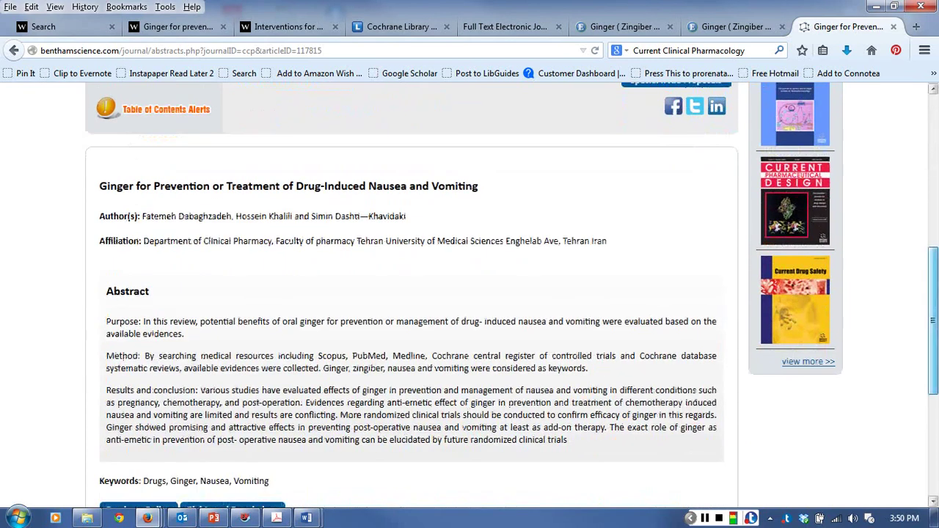
scroll(469, 294, down, 1)
scroll(470, 294, down, 1)
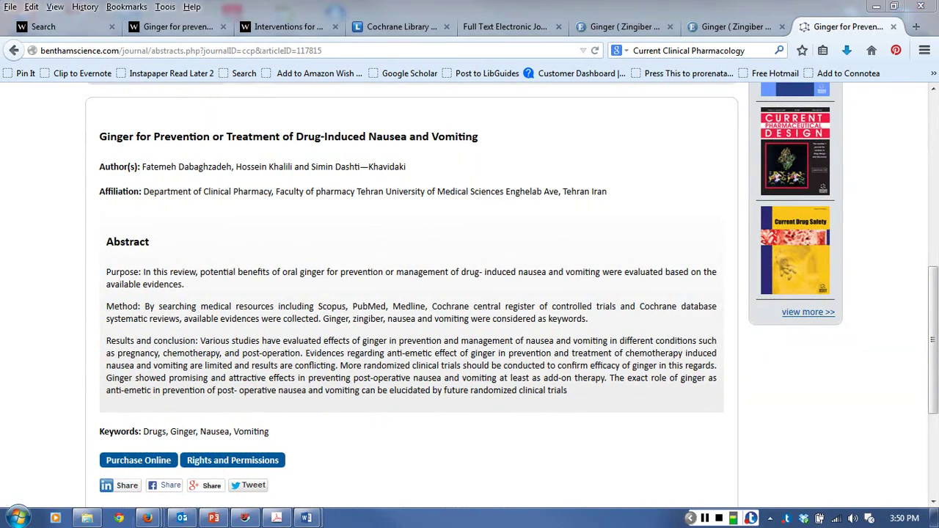
scroll(470, 293, up, 2)
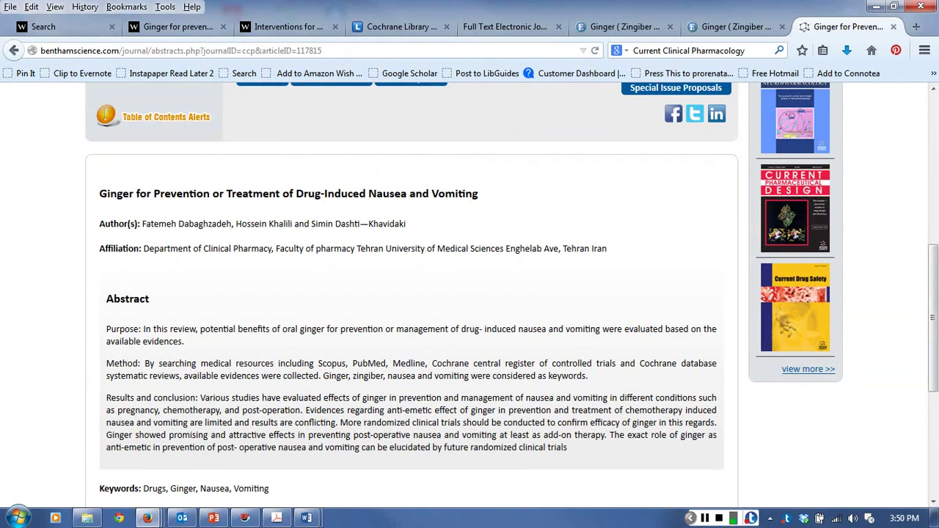
drag(323, 377, 470, 377)
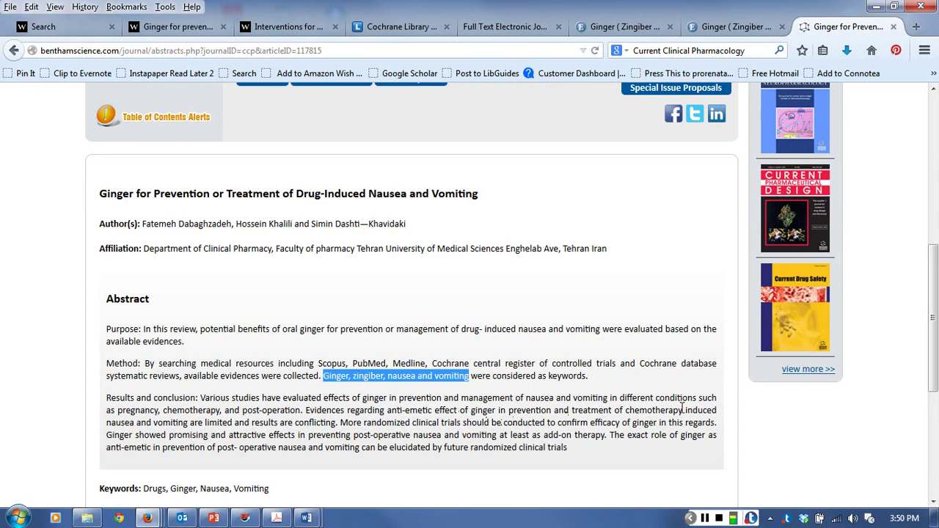
Highlight 'chemotherapy' and the studied conditions, then return to the Cochrane ginger search results
drag(682, 410, 620, 410)
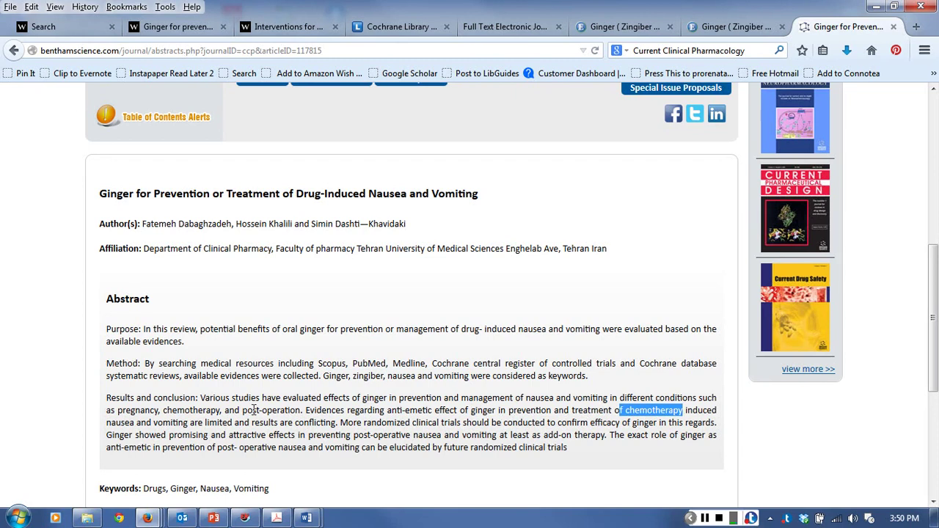
drag(301, 410, 118, 410)
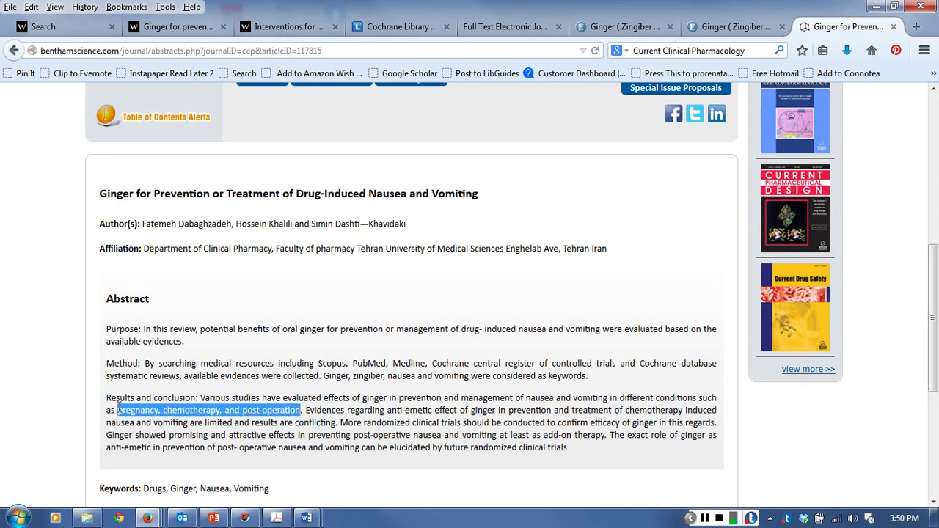
click(329, 392)
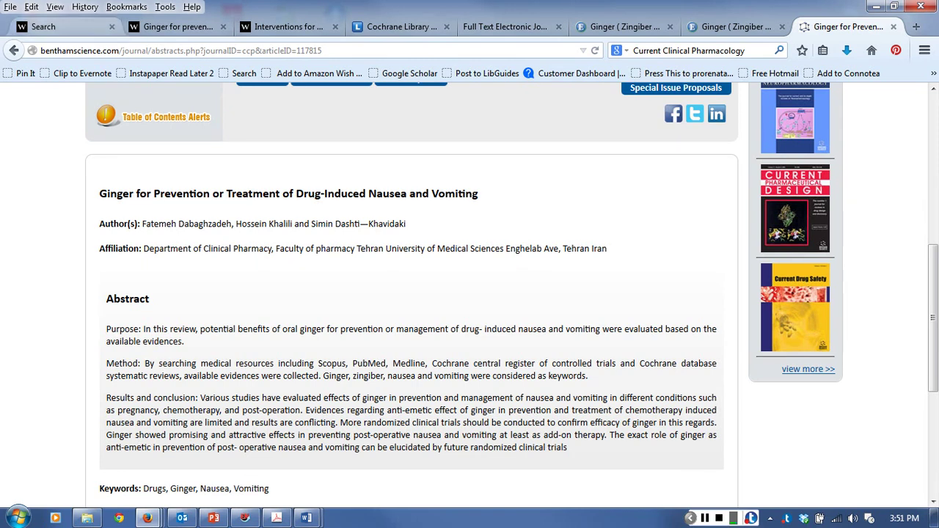
click(43, 27)
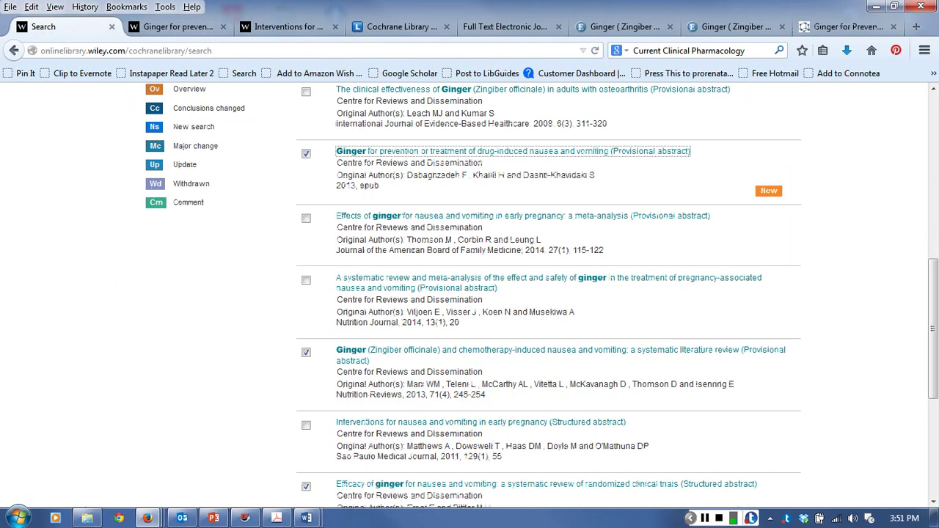
Open the 'Ginger (Zingiber officinale) and chemotherapy-induced nausea and vomiting' DARE record
click(440, 350)
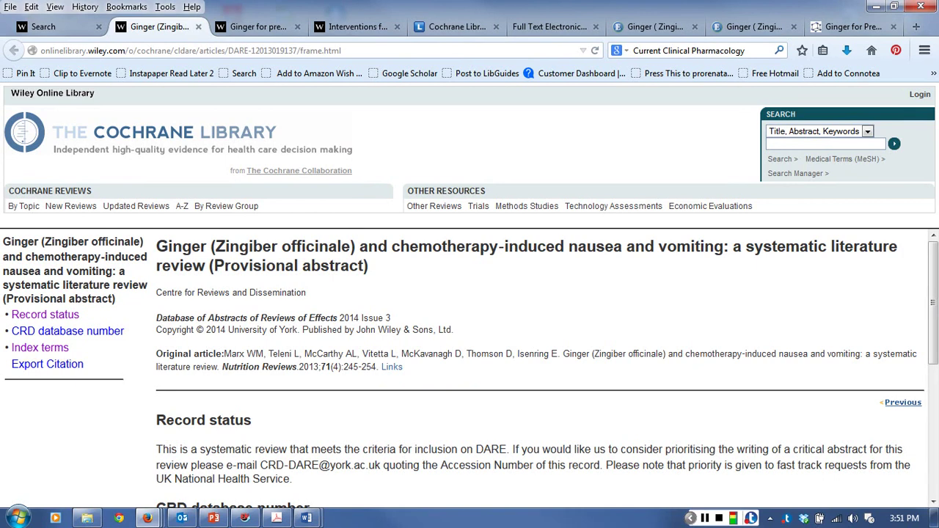
Scroll to the record's CRD number and MeSH index terms, then switch to the EBSCOhost full-text PDF
scroll(516, 292, down, 4)
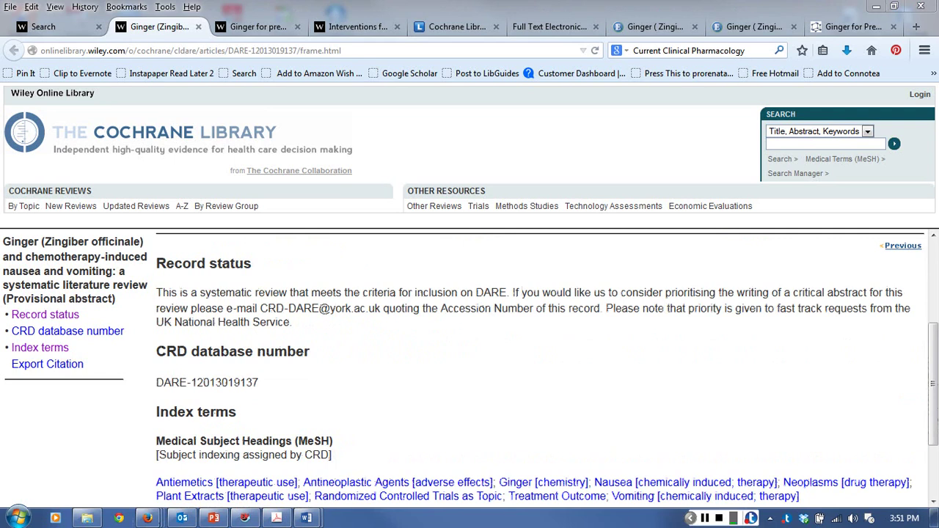
scroll(165, 293, down, 1)
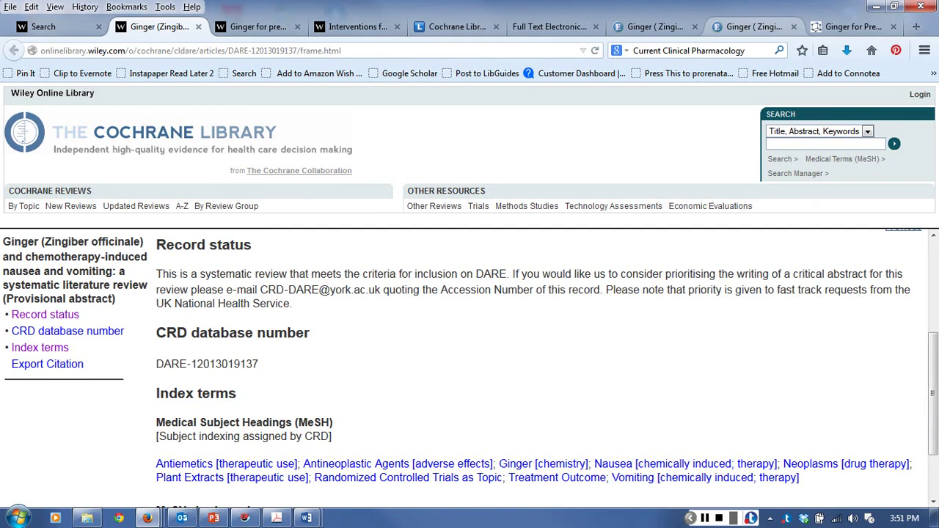
click(754, 27)
scroll(524, 322, up, 10)
scroll(421, 320, up, 5)
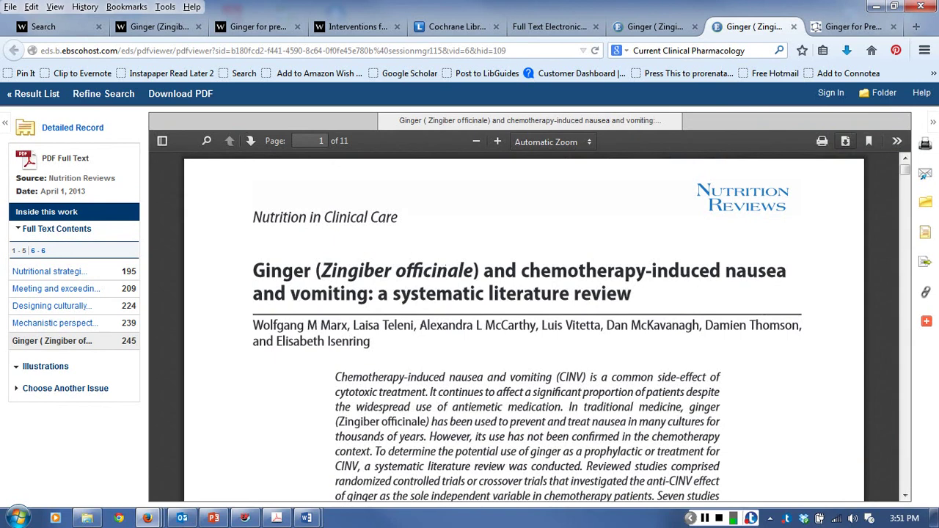
Scroll the PDF to page 2's Figure 1 flow diagram, narrowing 27 records to 7 studies
scroll(446, 271, down, 10)
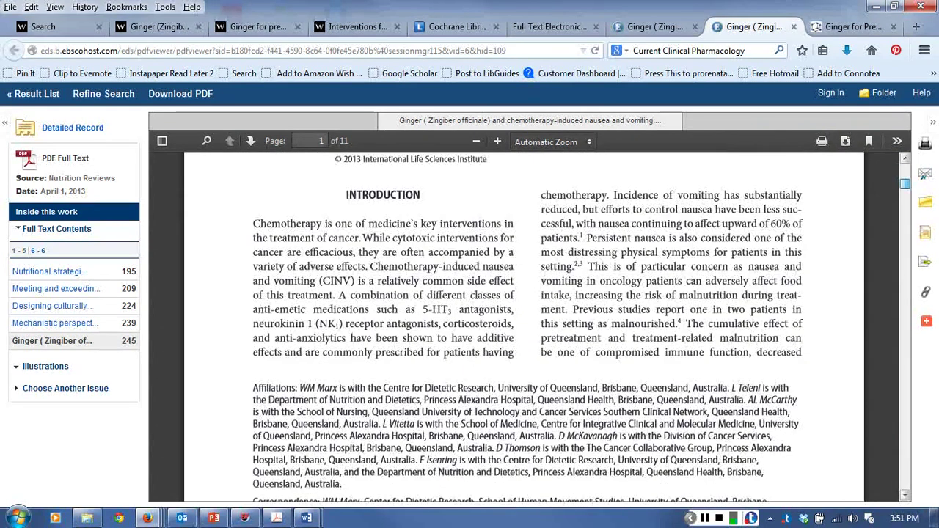
scroll(445, 271, down, 10)
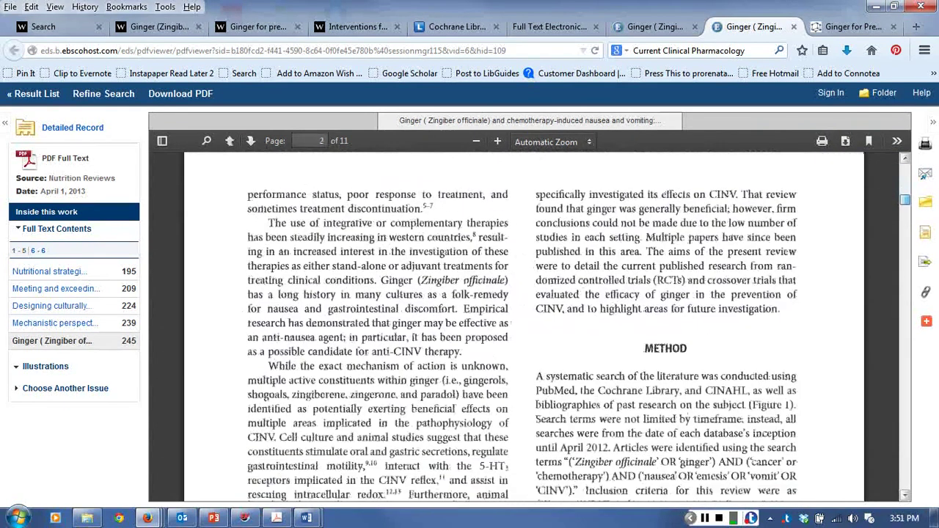
scroll(311, 252, down, 10)
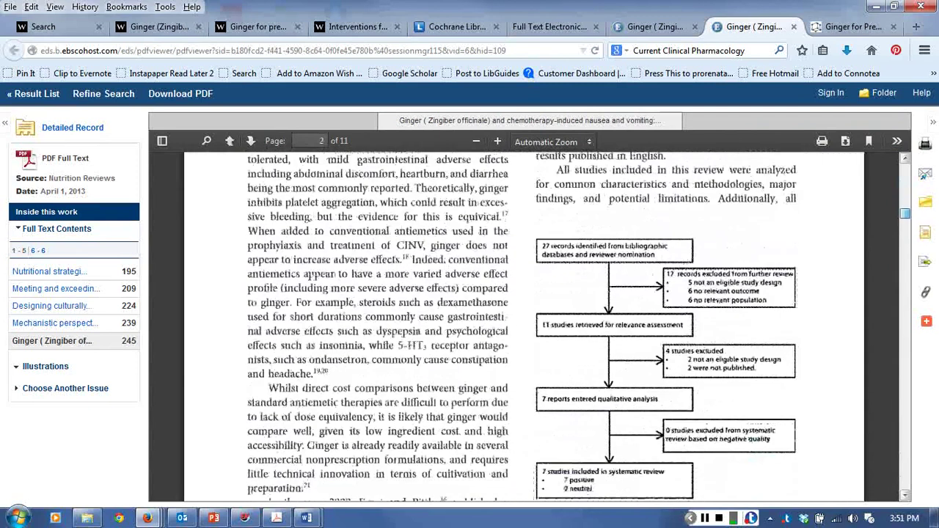
scroll(311, 273, down, 2)
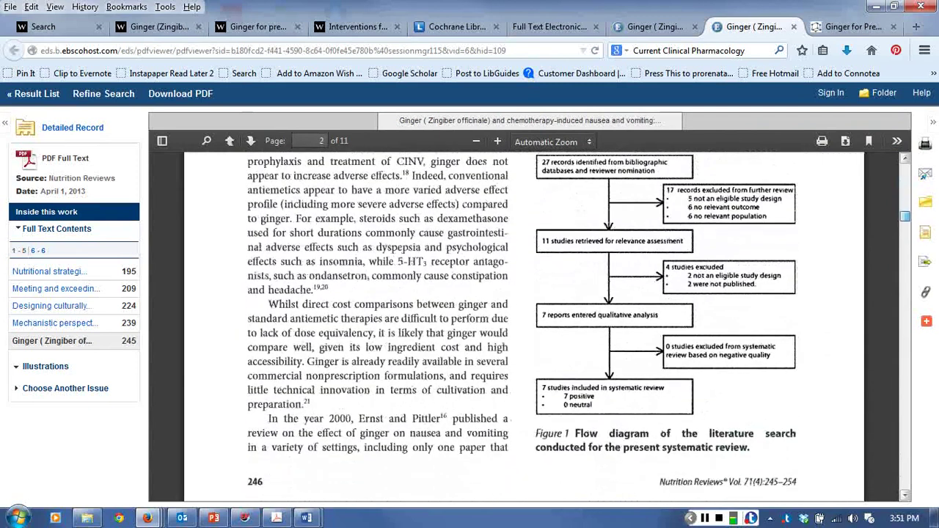
Return to the ginger search results and open the 'Efficacy of ginger for nausea and vomiting' record
key(Home)
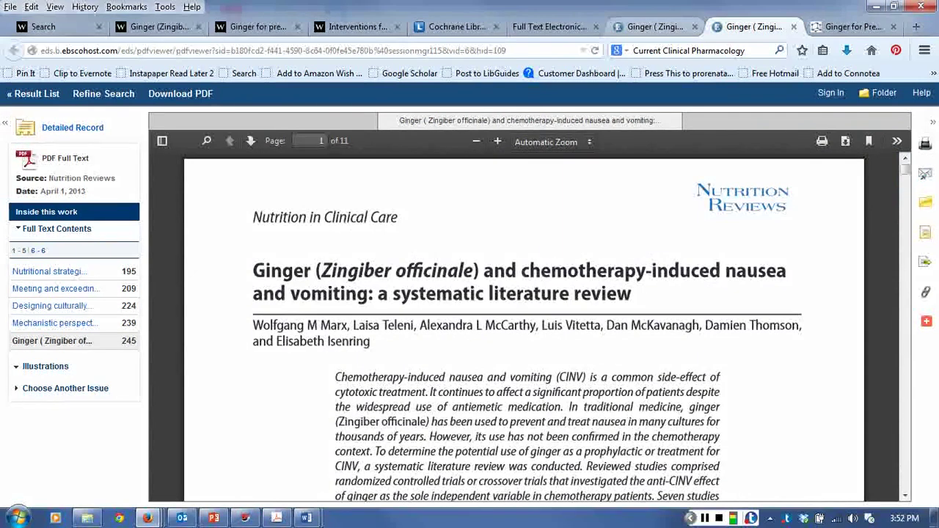
key(ctrl+2)
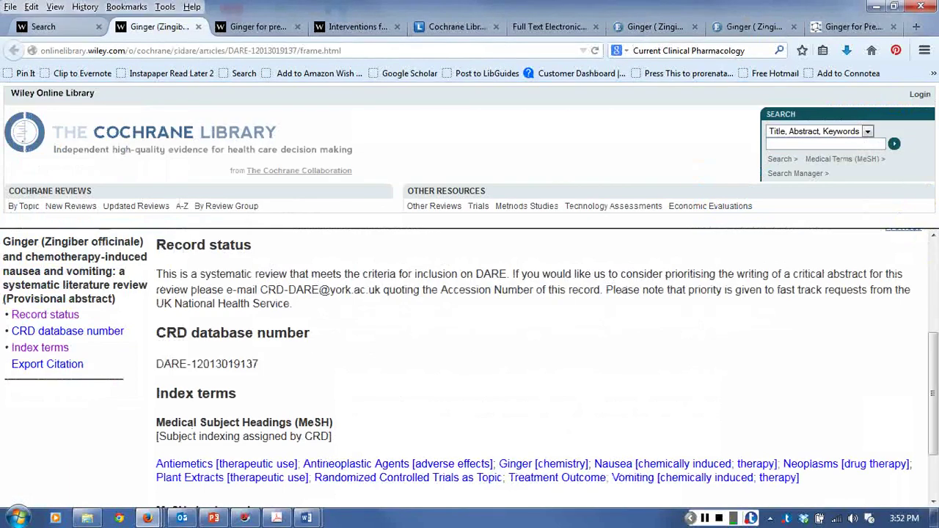
key(ctrl+1)
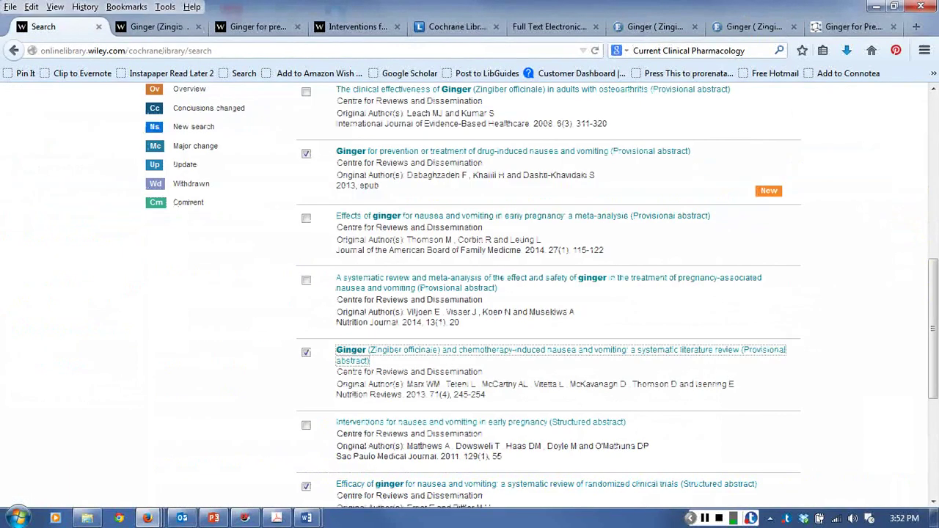
scroll(470, 294, down, 5)
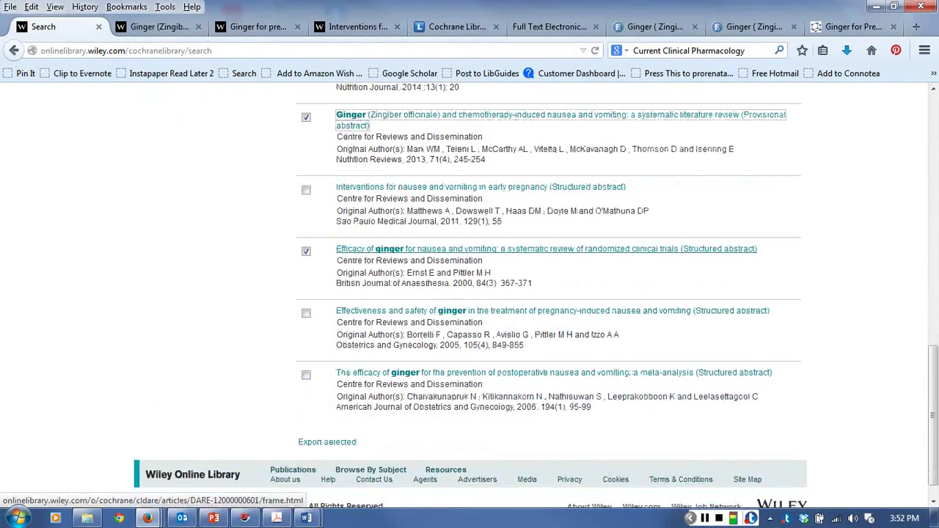
click(381, 248)
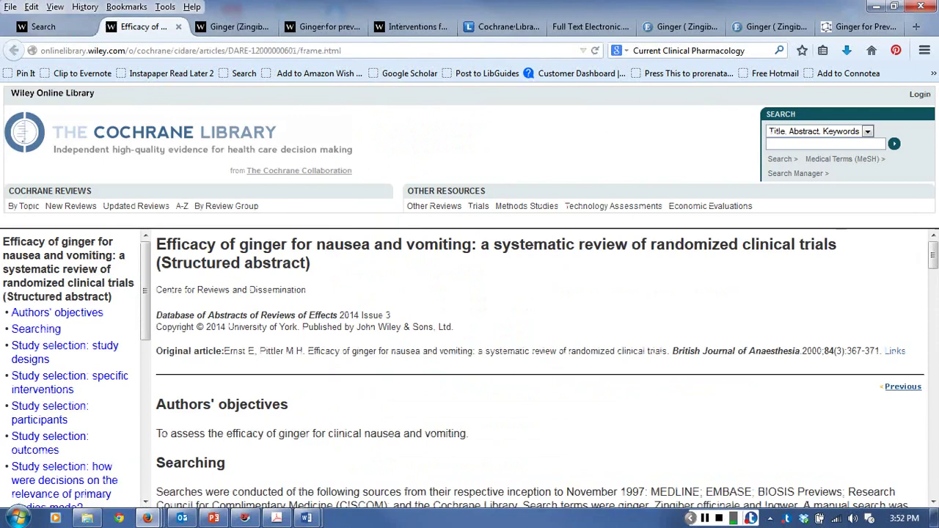
Check the library's full-text holdings for the journal, then come back to the abstract
scroll(539, 367, down, 2)
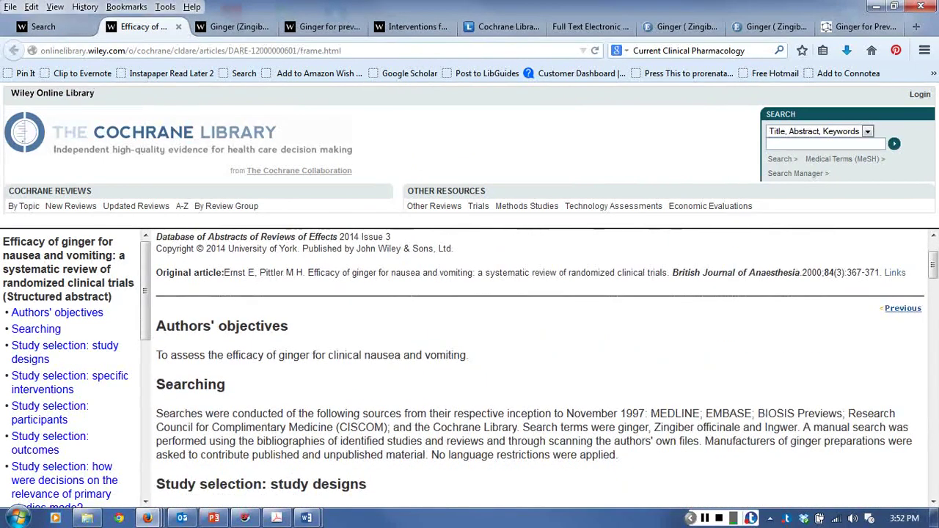
scroll(539, 367, up, 2)
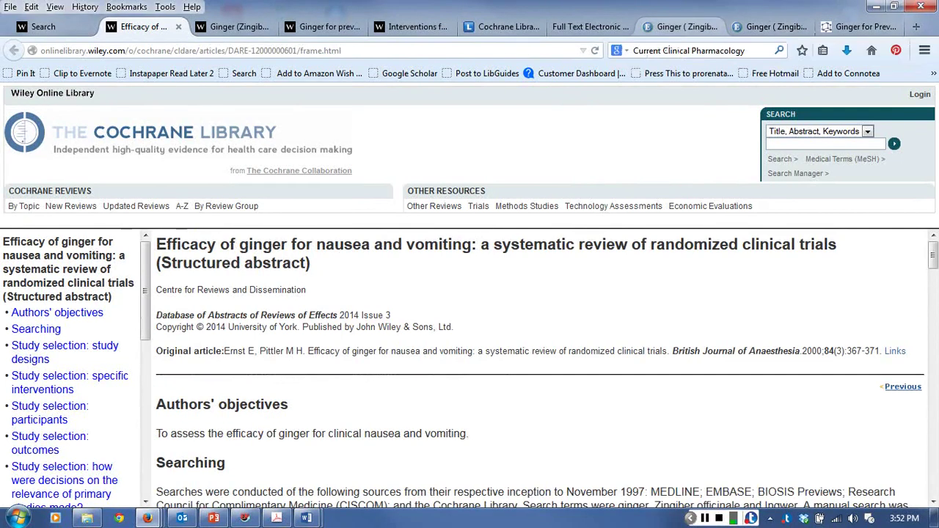
click(584, 27)
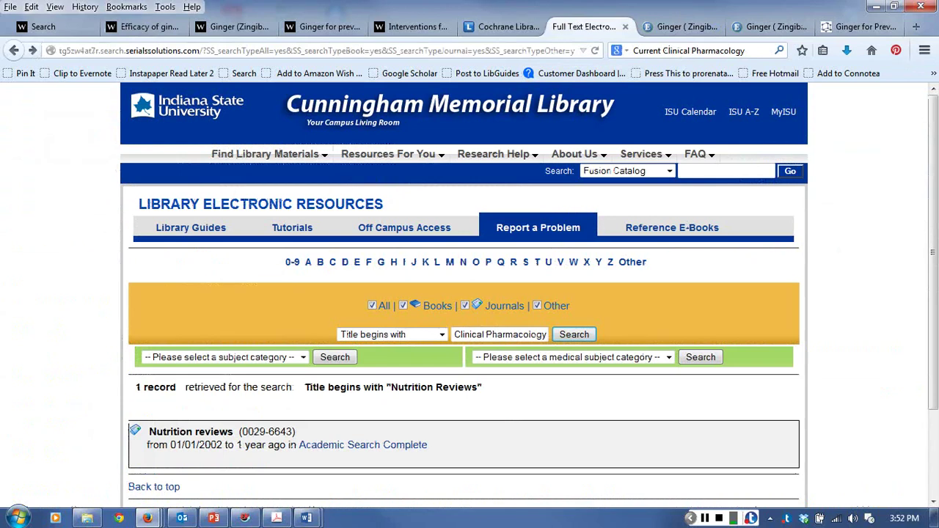
click(143, 27)
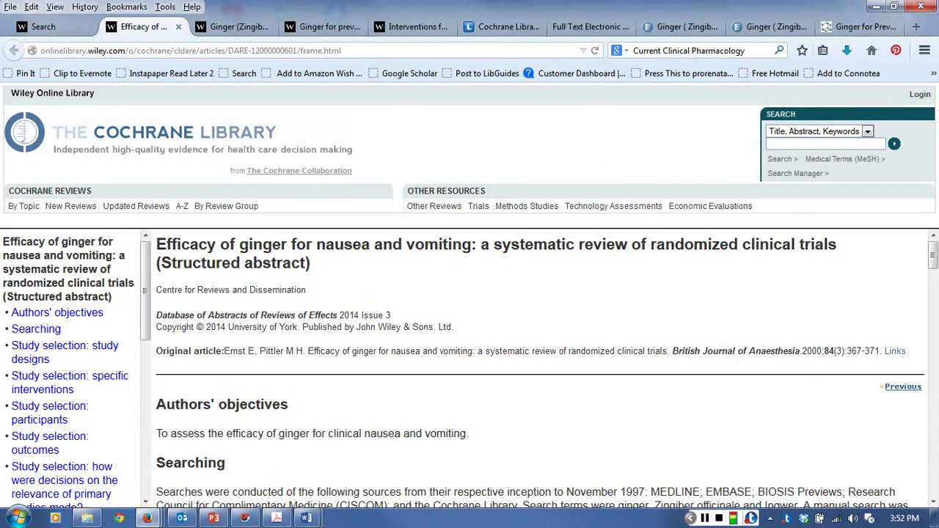
Highlight the source journal, British Journal of Anaesthesia, and its publication year 2000
drag(798, 351, 672, 351)
drag(822, 351, 800, 351)
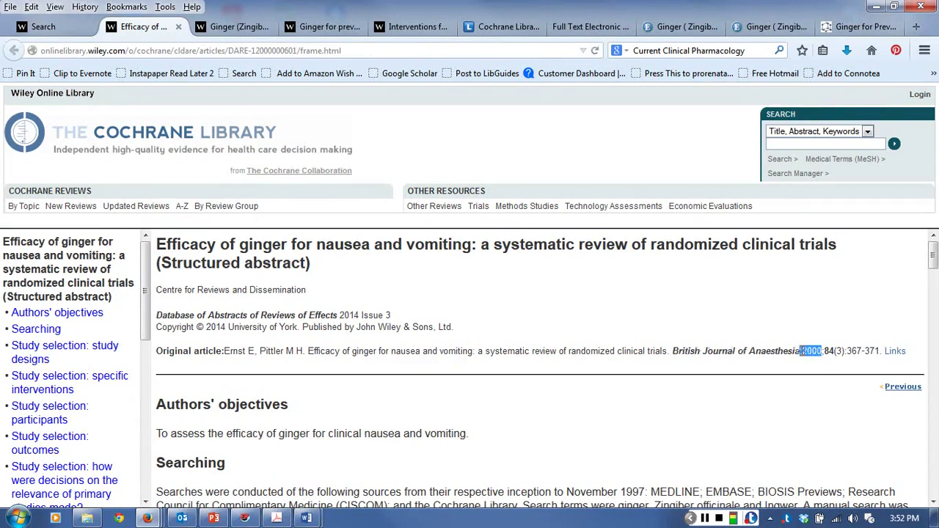
click(800, 350)
scroll(540, 367, down, 2)
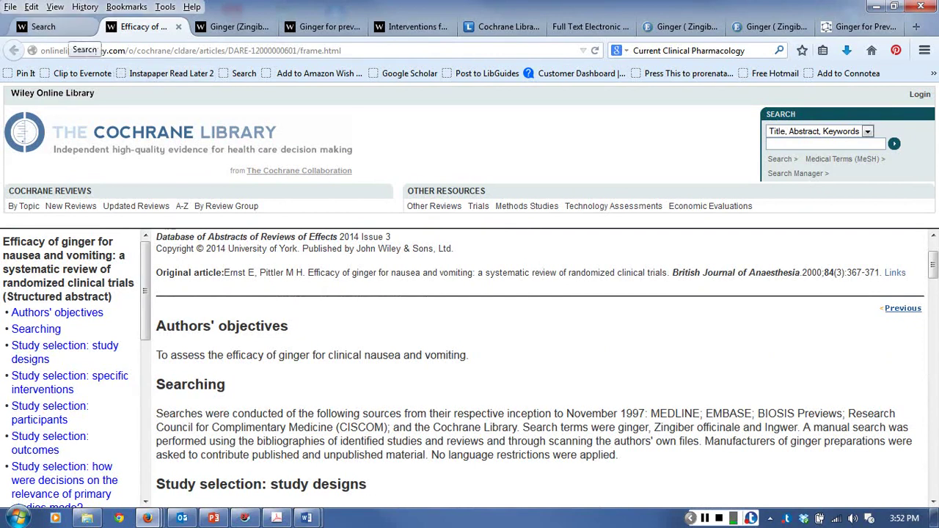
Return to the ginger results and filter them to the 196 Trials, briefly viewing Economic Evaluations
click(73, 28)
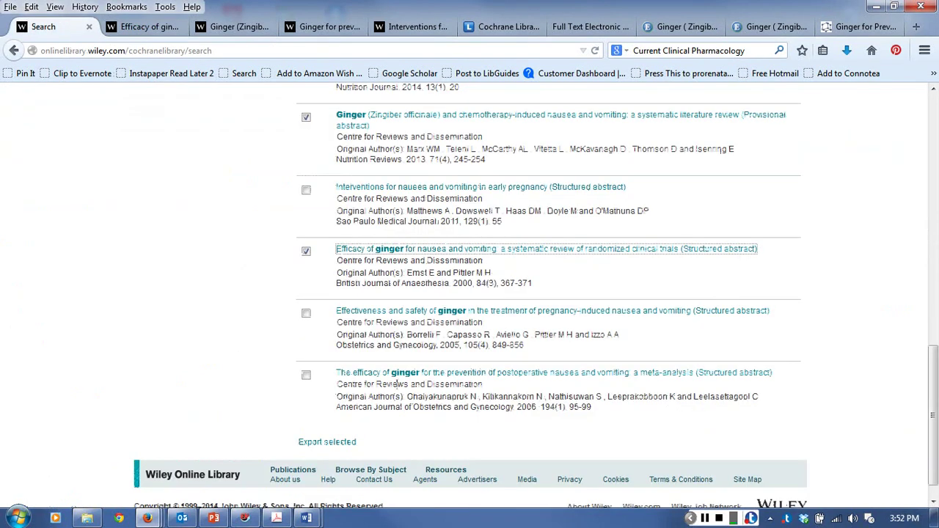
scroll(397, 383, up, 15)
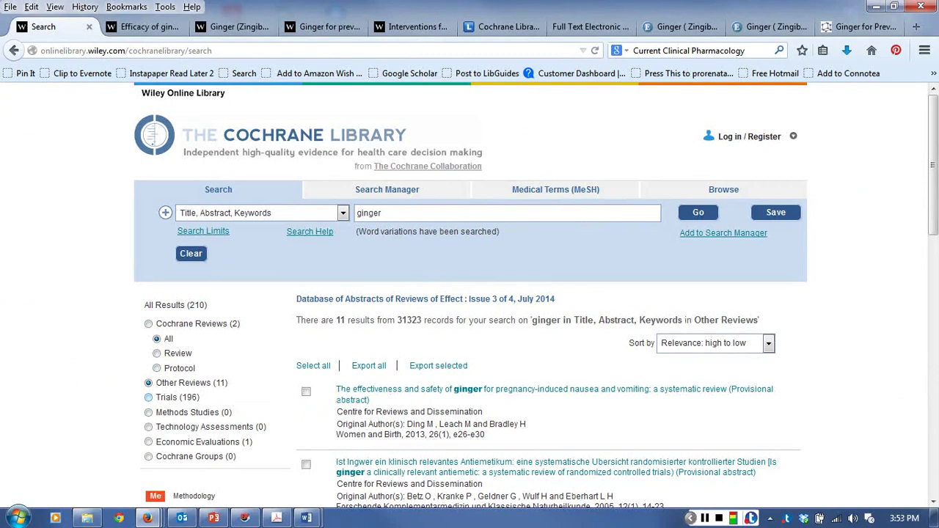
click(148, 397)
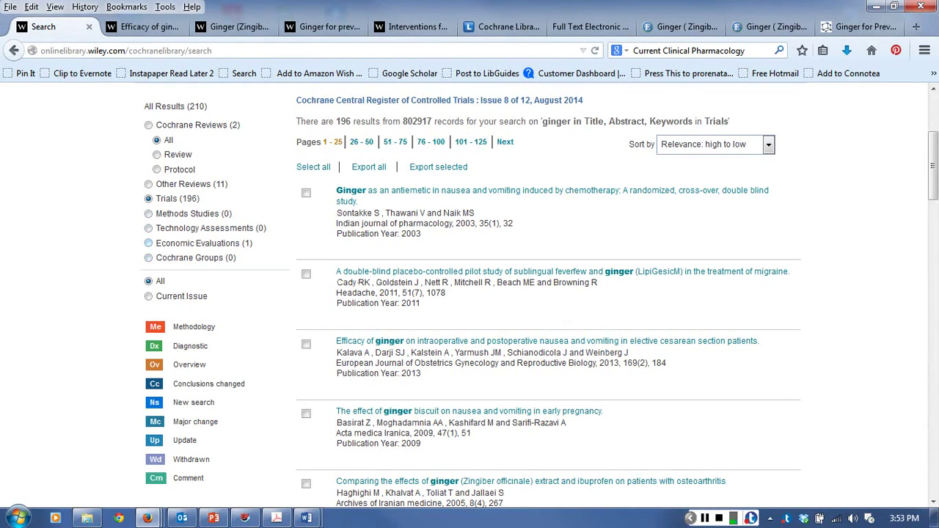
click(148, 243)
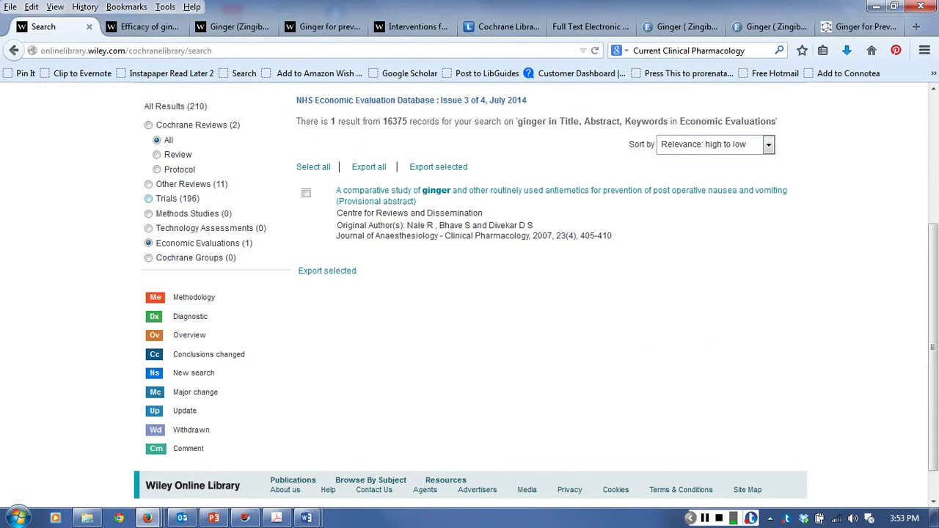
click(149, 198)
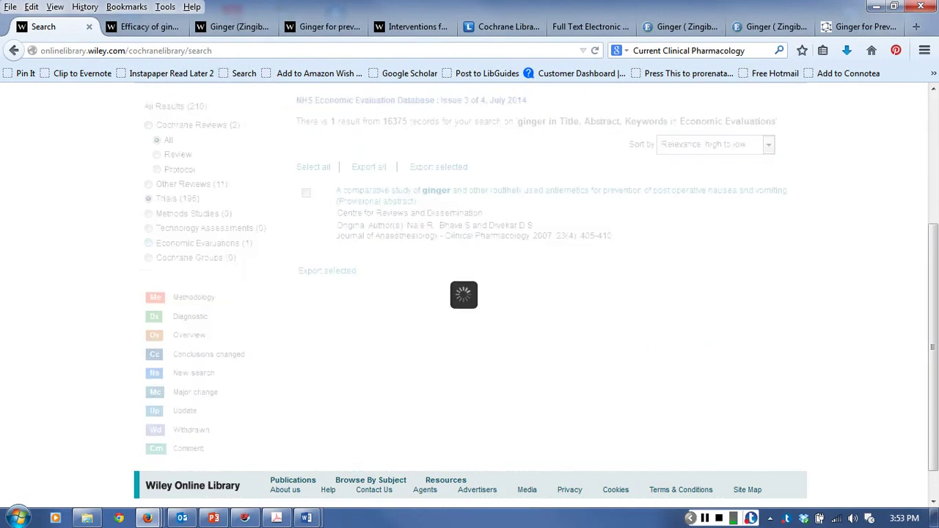
scroll(469, 293, up, 4)
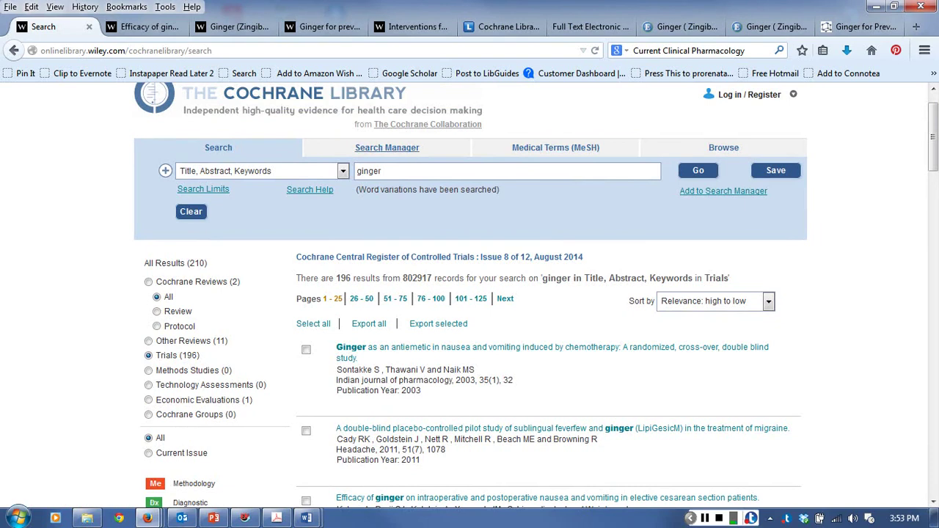
In the Medical Terms (MeSH) lookup, look up the MeSH term Ginger
click(555, 147)
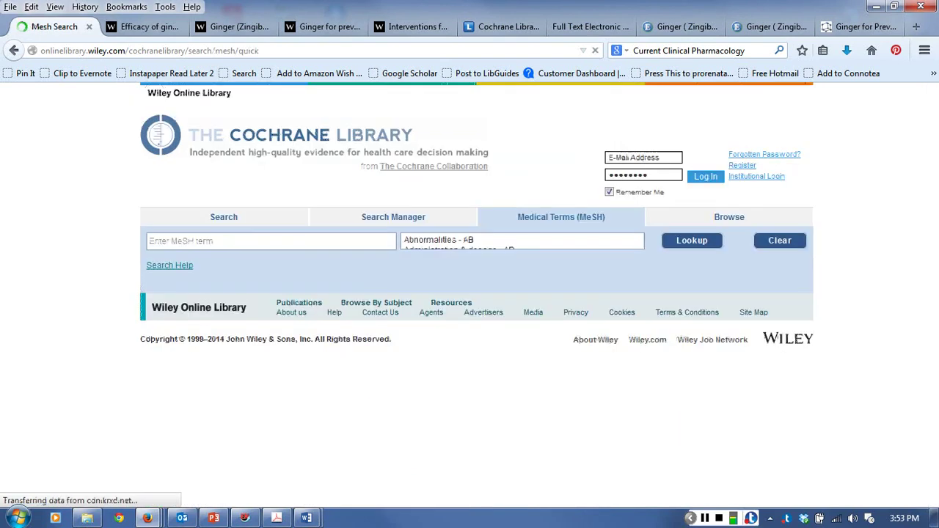
click(293, 215)
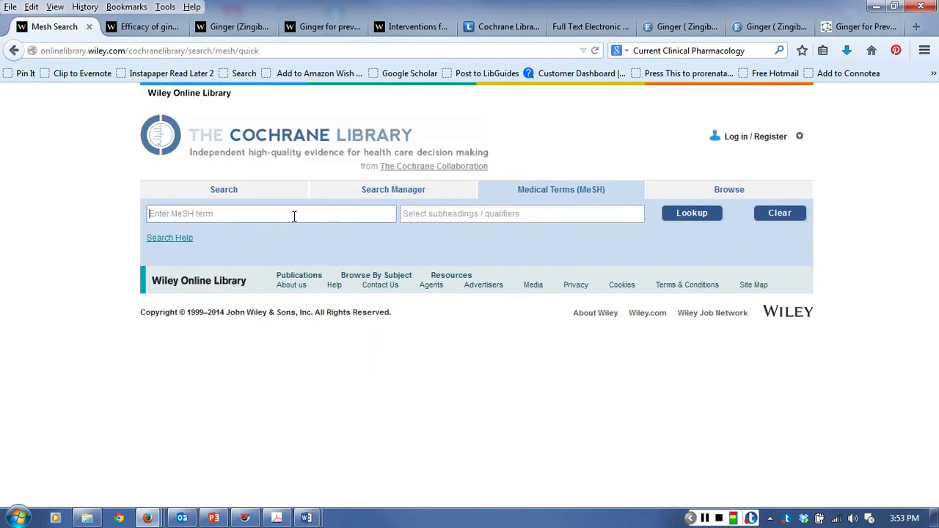
text(ginger)
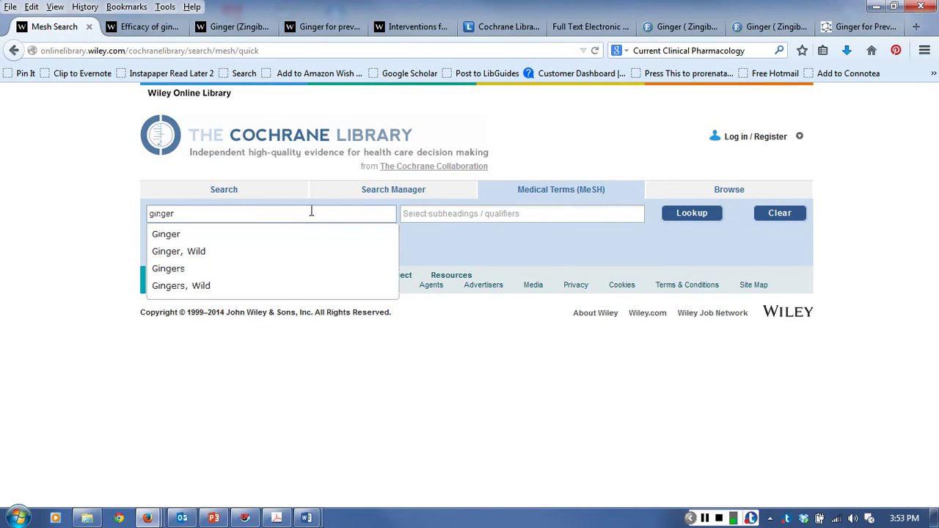
key(Down)
key(Down)
key(Return)
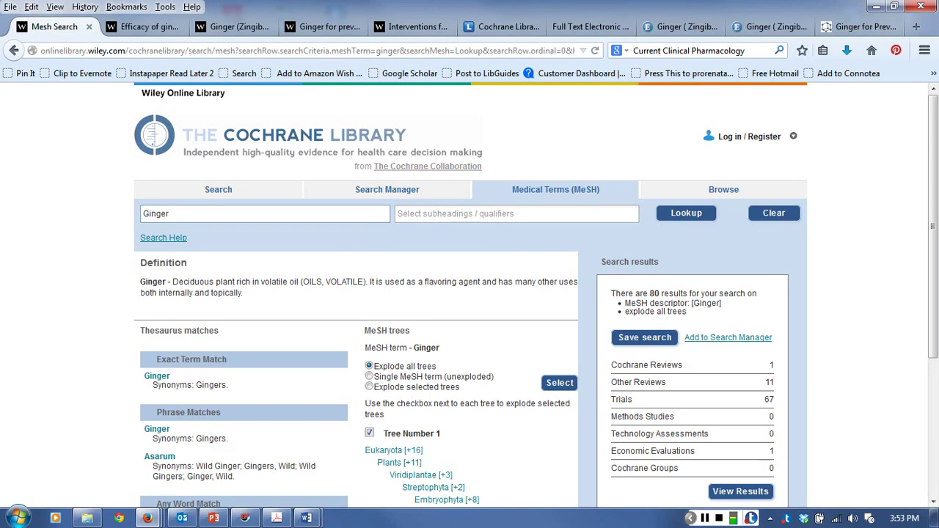
Read through the Ginger definition, its MeSH tree position and the 80-result summary
scroll(470, 293, down, 1)
scroll(469, 293, down, 2)
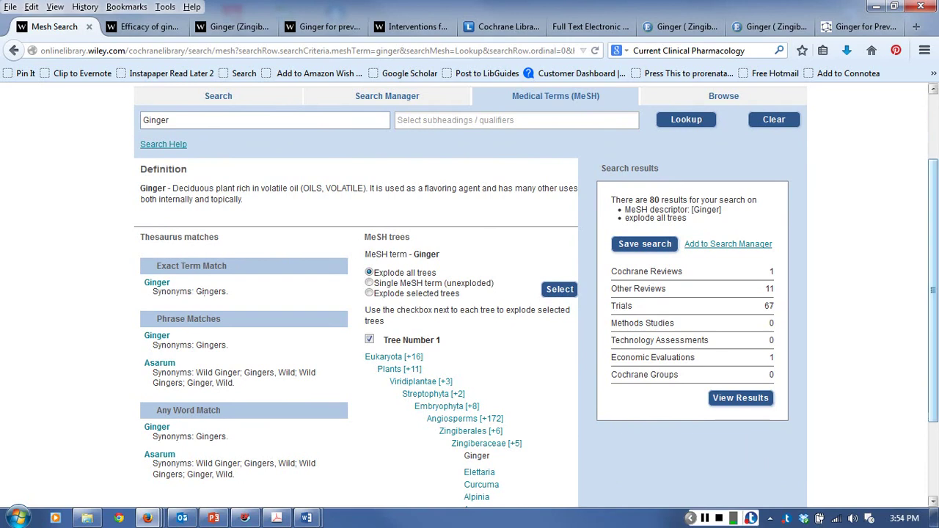
scroll(470, 293, down, 3)
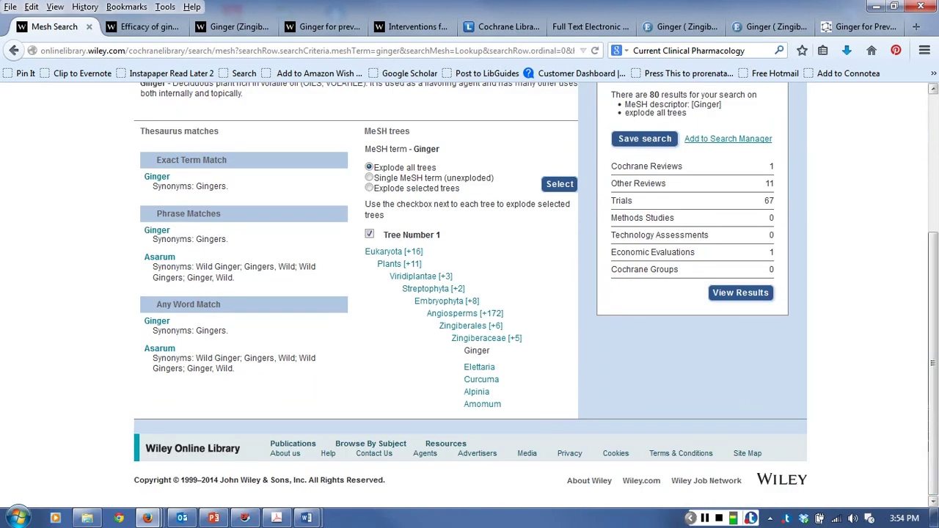
drag(487, 351, 468, 351)
click(468, 350)
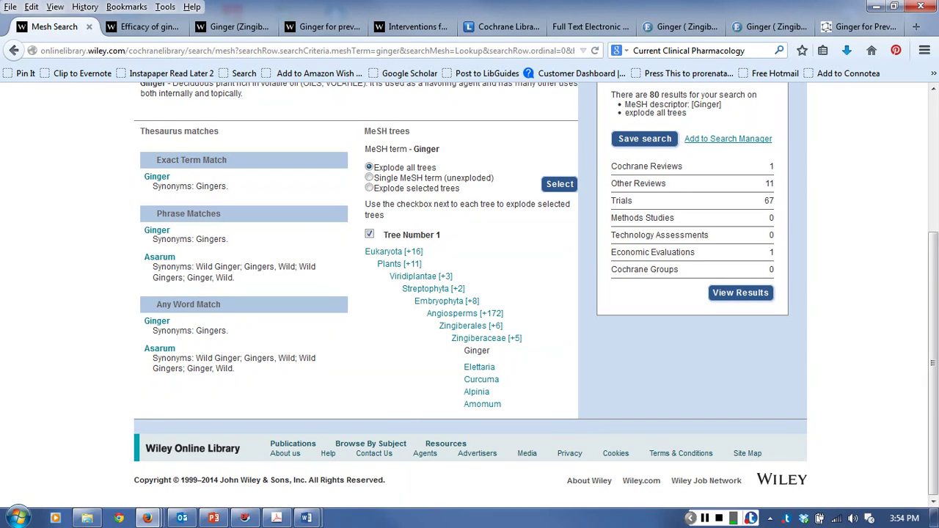
drag(755, 96, 656, 95)
Review the single Cochrane Review under MeSH Ginger and return to the page top
click(622, 182)
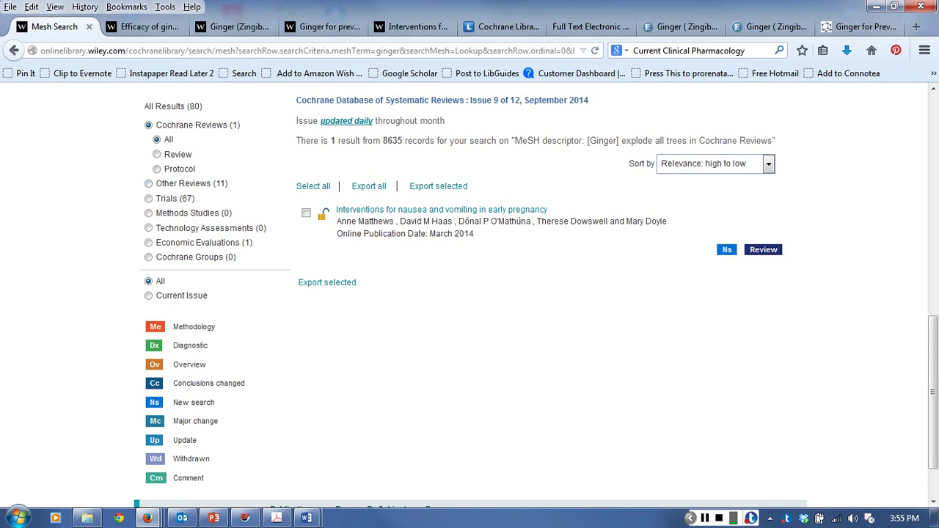
scroll(470, 294, up, 10)
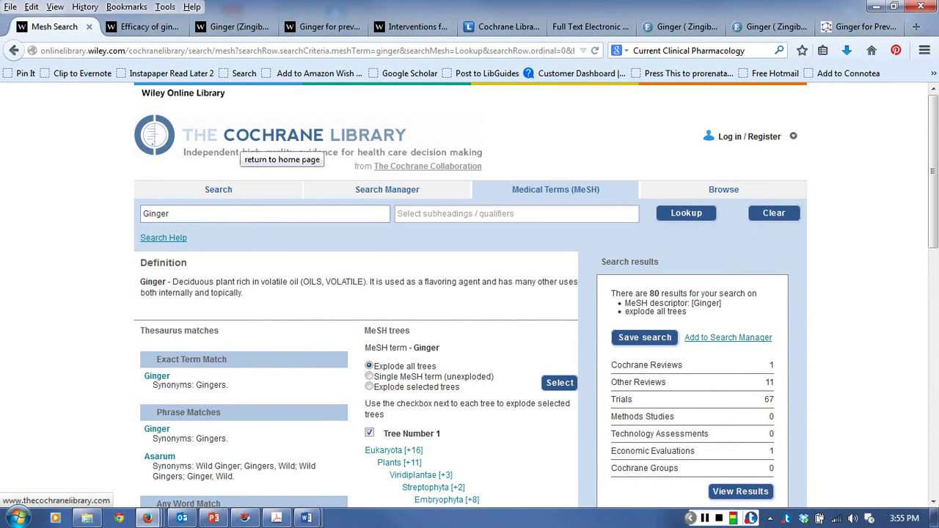
Go to the basic Search form with an empty Title, Abstract, Keywords box
click(217, 189)
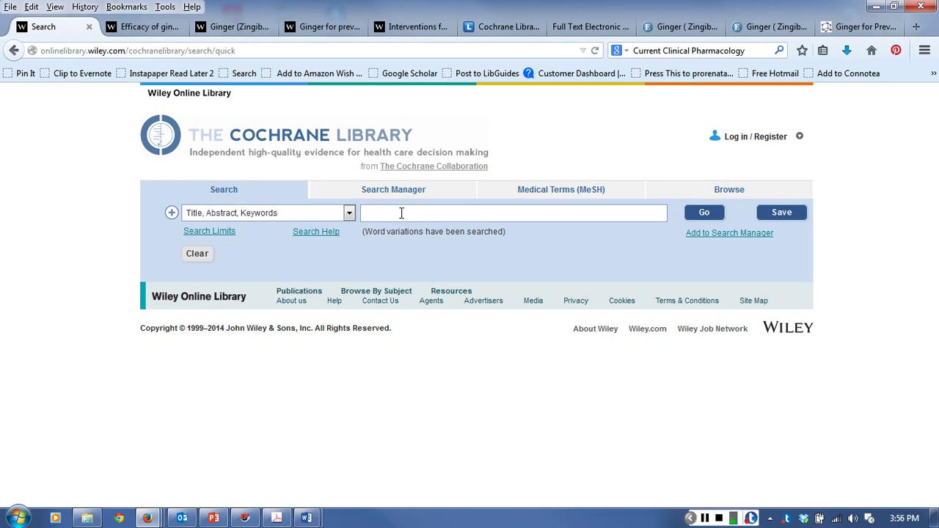
Run a basic search for 'ginger'
click(409, 214)
text(ginger)
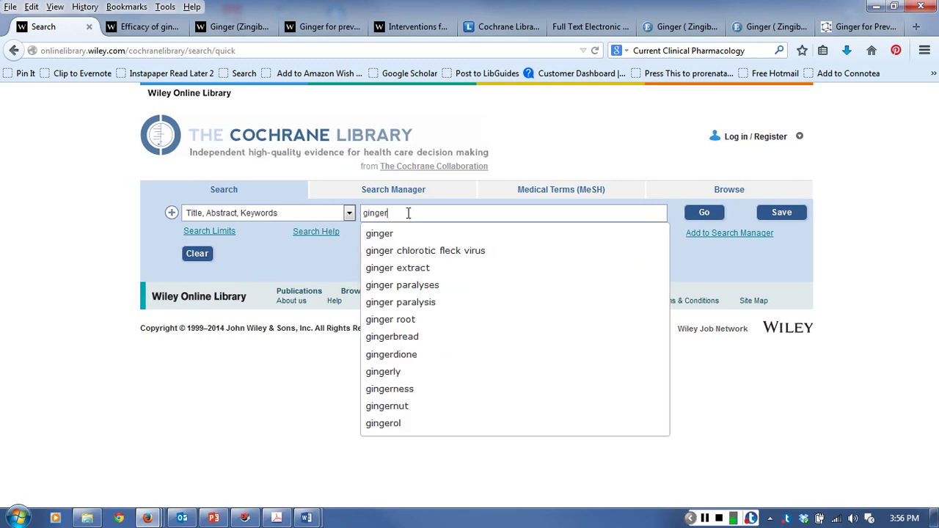
key(Down)
key(Up)
key(Return)
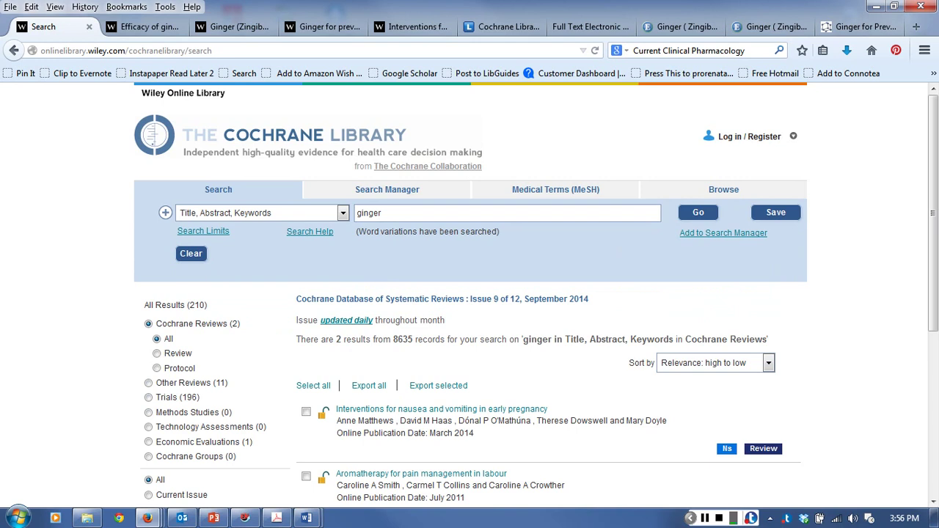
Switch the search field to Search All Text and rerun the ginger search
key(alt+Down)
key(Home)
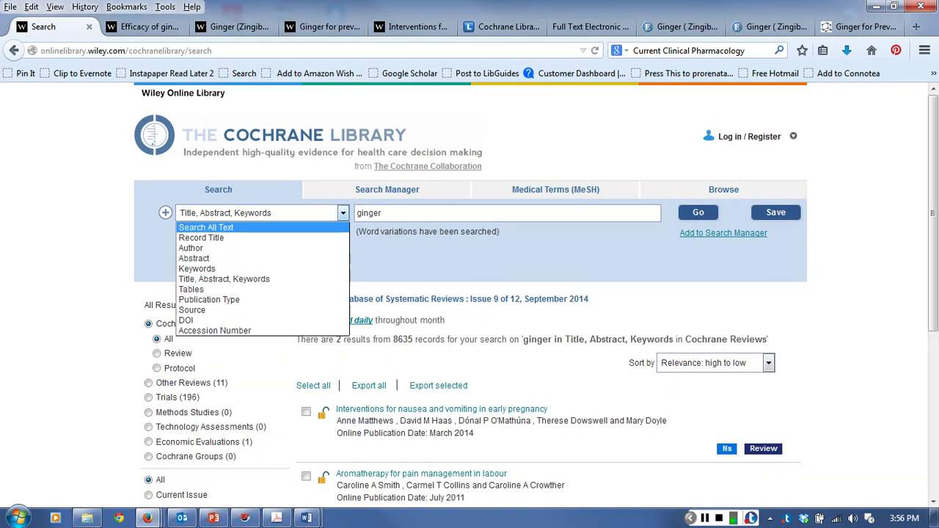
key(Return)
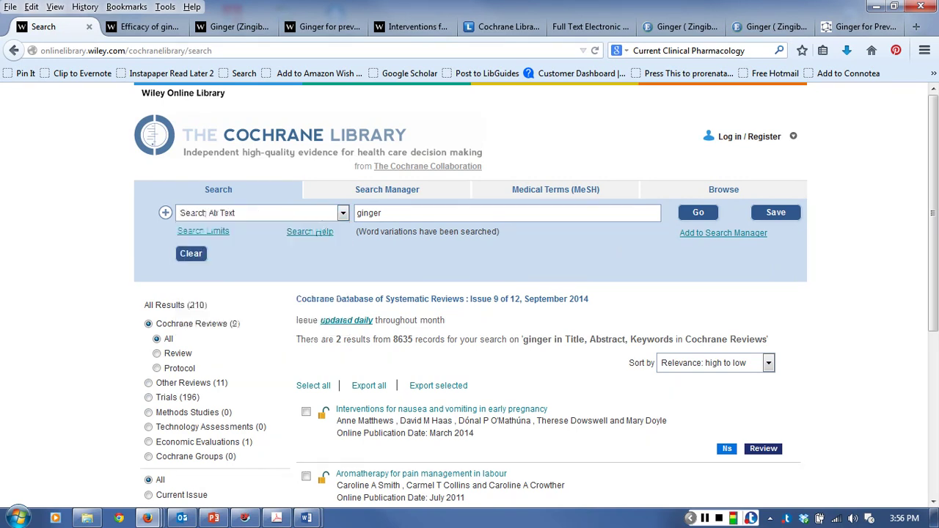
key(alt+Down)
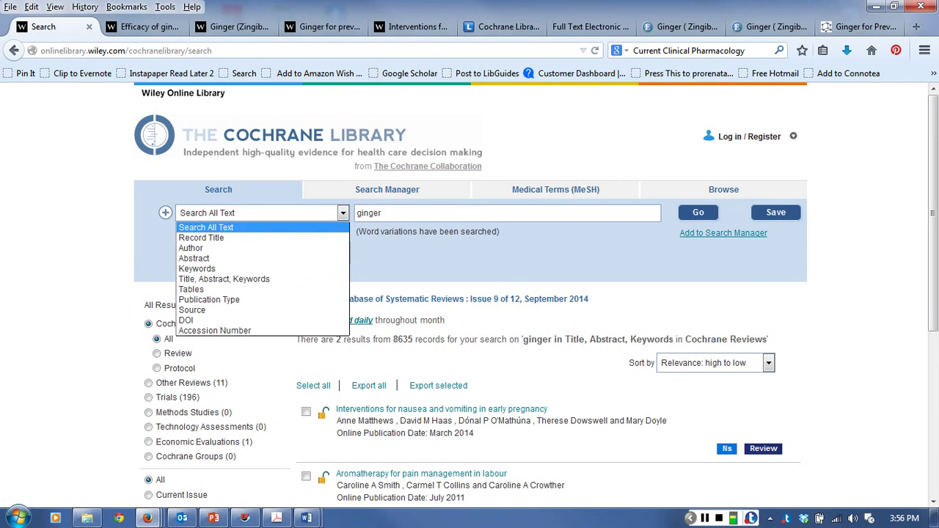
key(Escape)
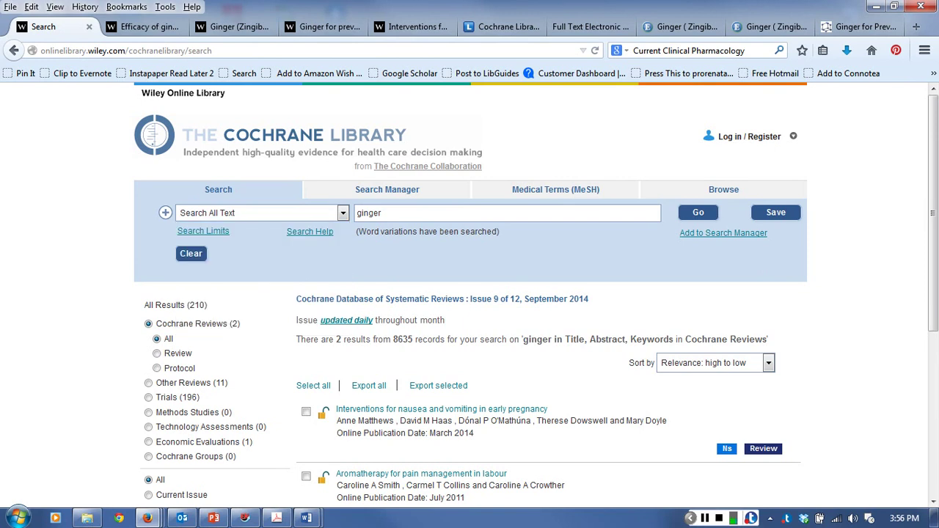
click(148, 382)
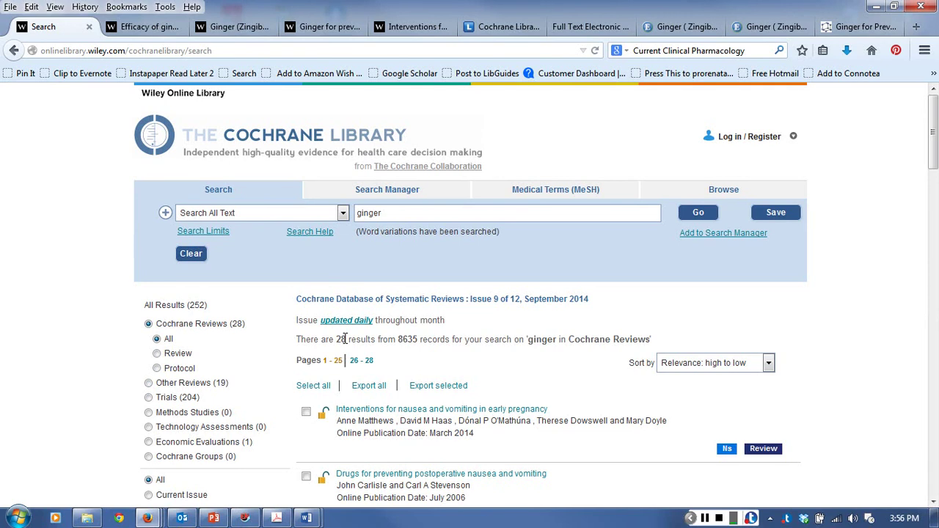
Note the 28 Cochrane Reviews count and scroll through the all-text results list
double_click(345, 339)
scroll(470, 294, down, 4)
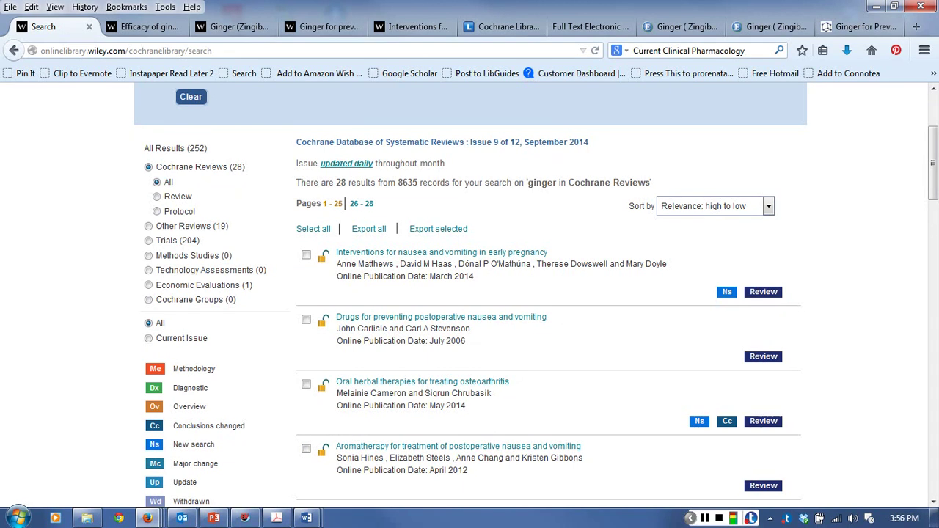
scroll(382, 157, down, 6)
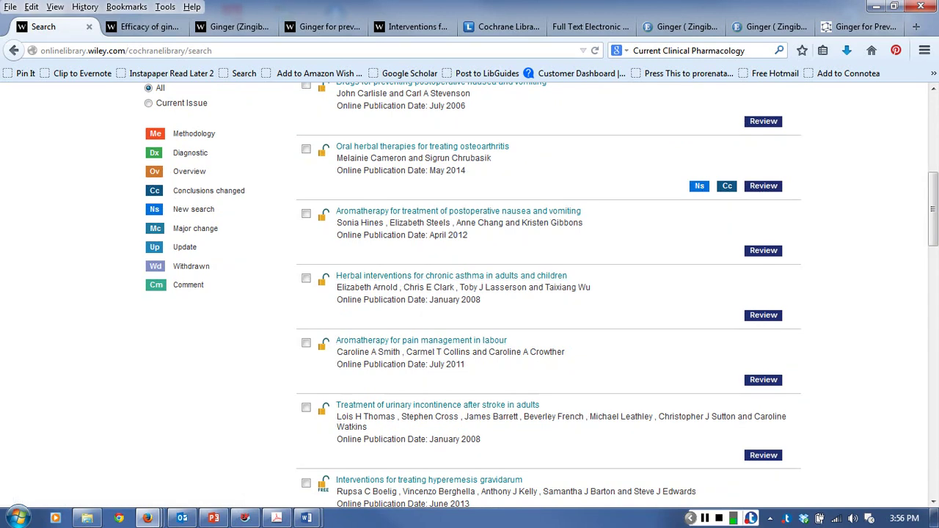
scroll(663, 338, down, 5)
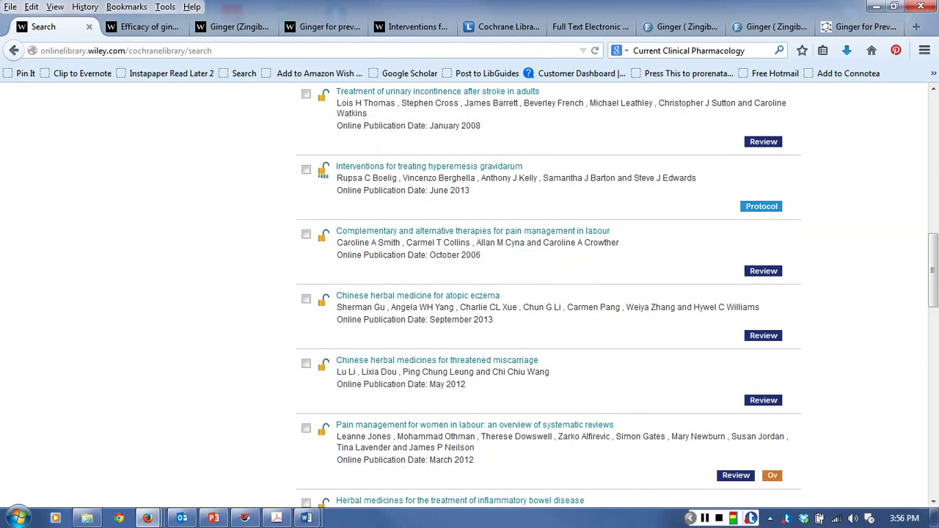
scroll(587, 355, down, 4)
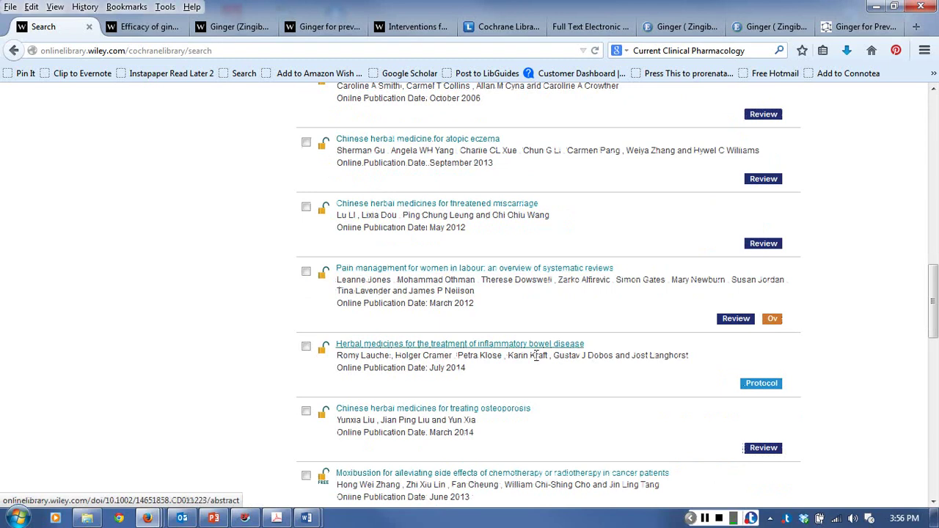
scroll(587, 293, down, 2)
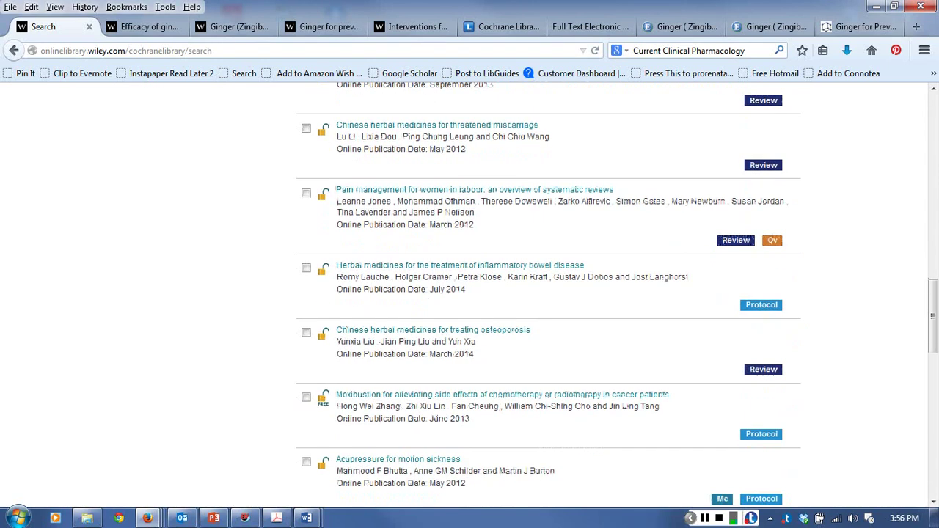
scroll(549, 293, down, 2)
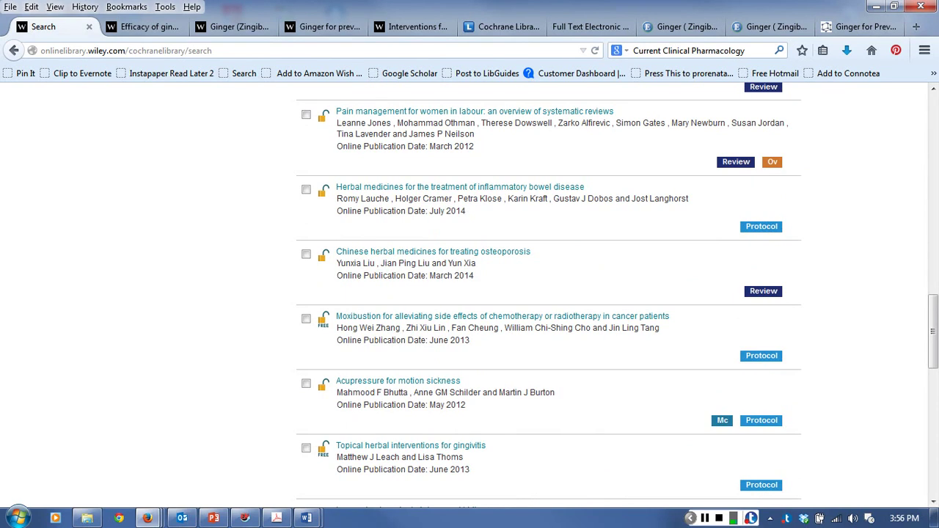
scroll(549, 293, up, 15)
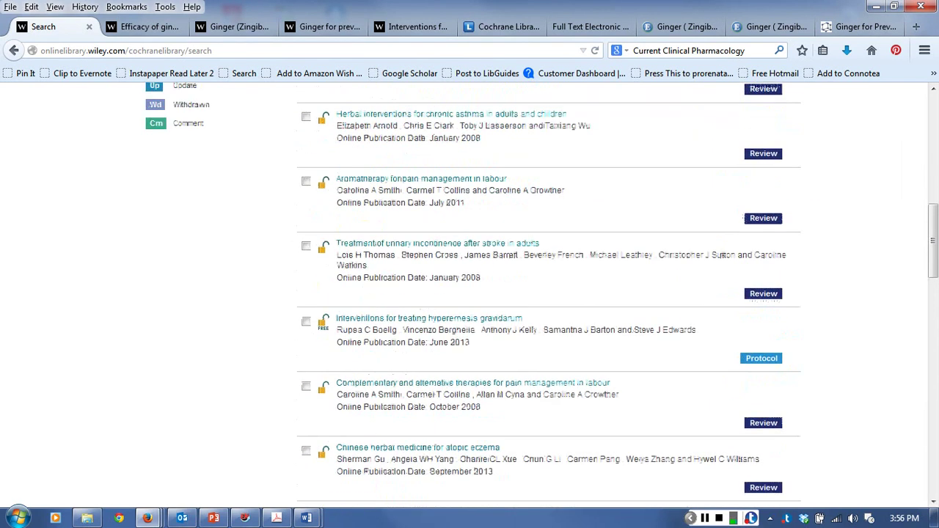
scroll(549, 294, up, 9)
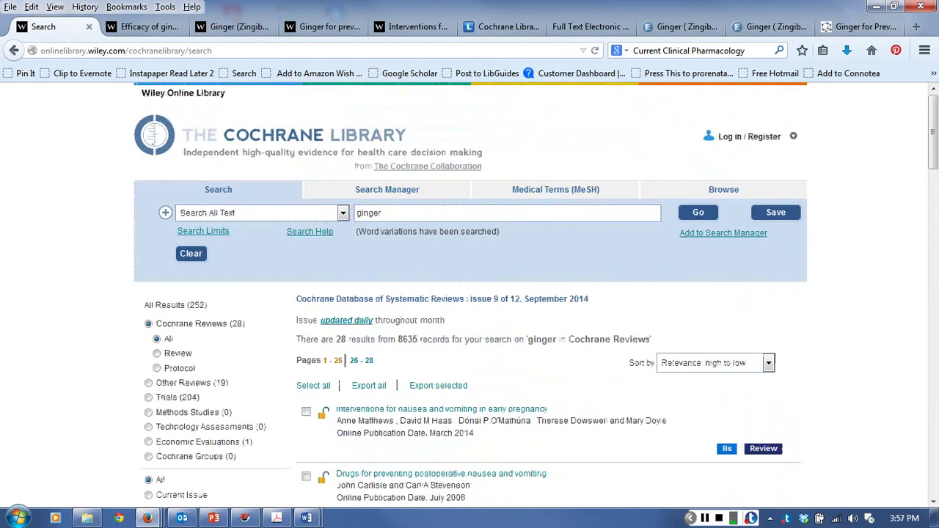